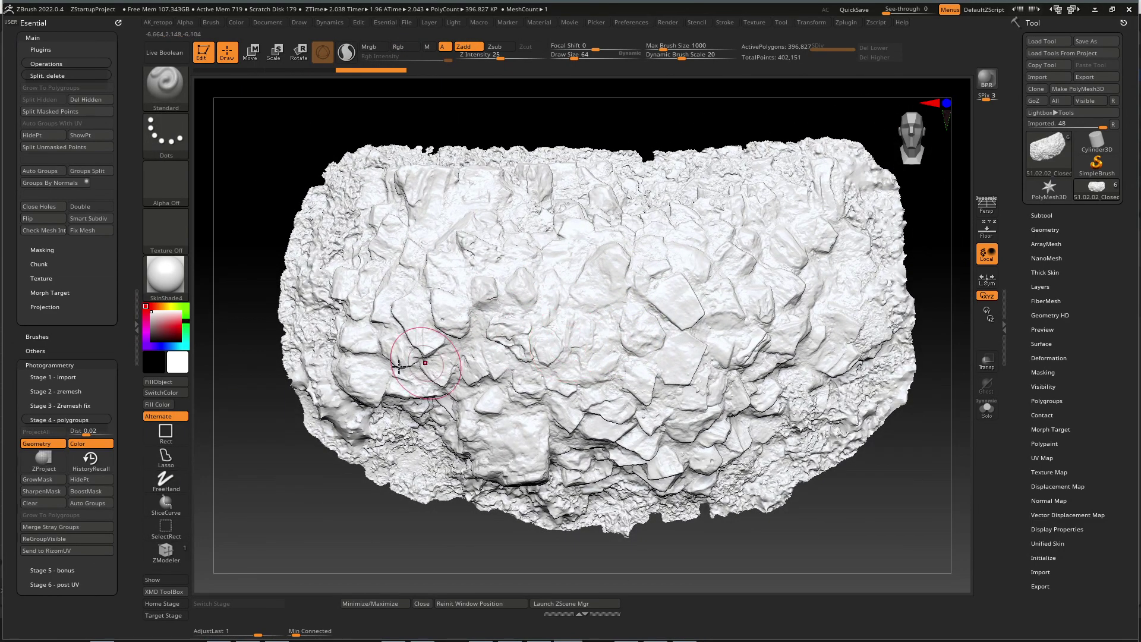
- Try to send the rock mesh to RizomUV and dismiss the topology error dialog
{"action": "left_click", "coordinate": [62, 550]}
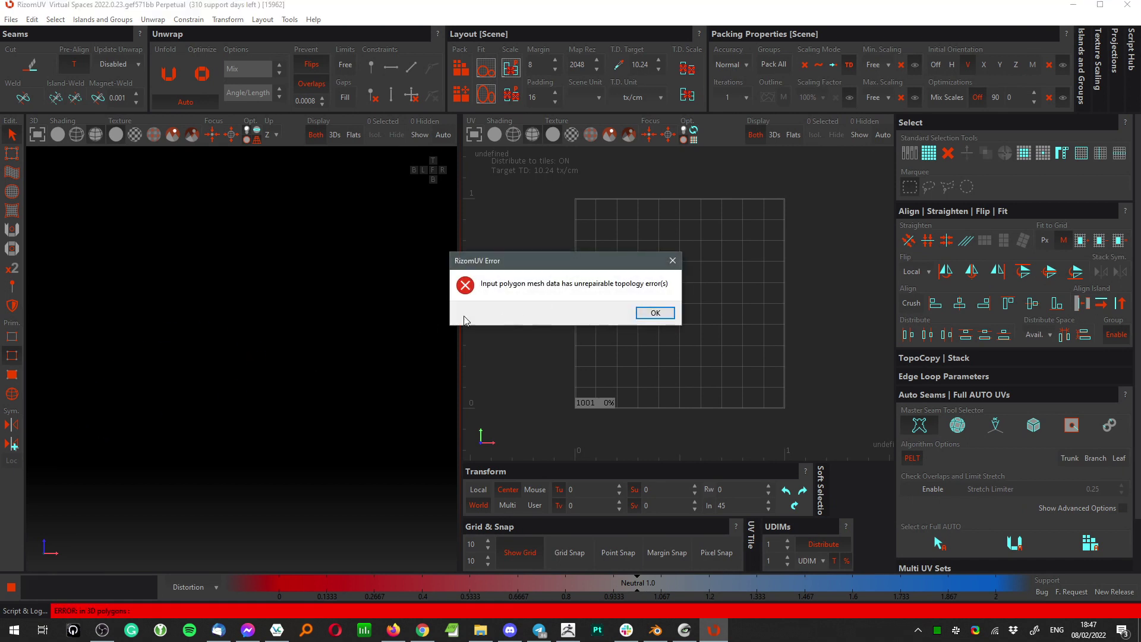
{"action": "left_click_drag", "start_coordinate": [517, 263], "coordinate": [400, 294]}
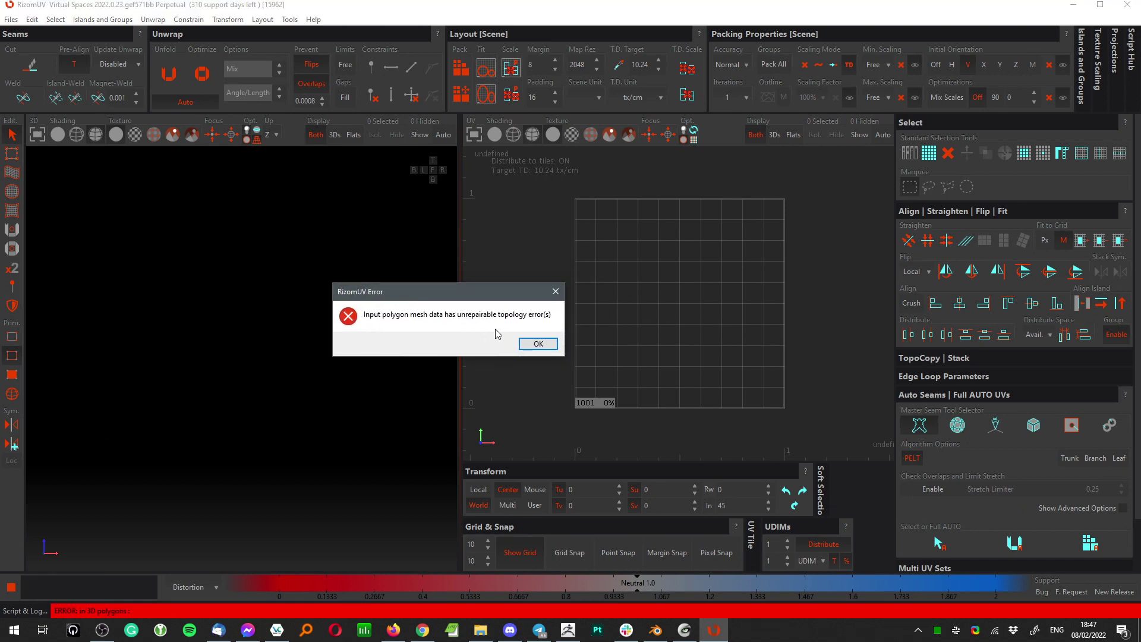
{"action": "left_click", "coordinate": [538, 345]}
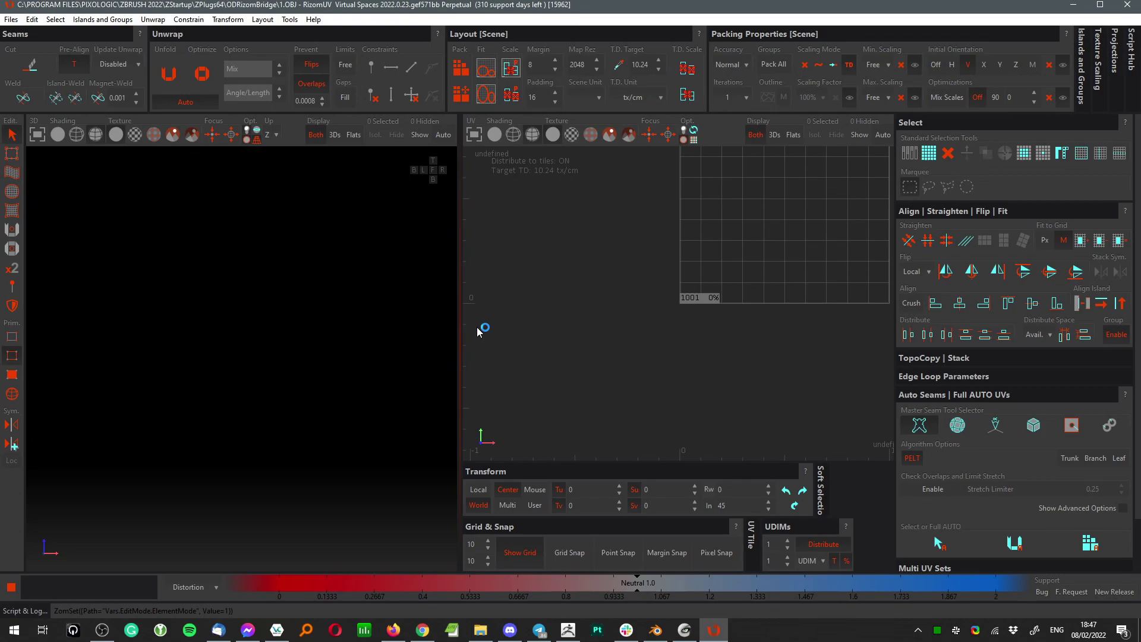
- Switch to MeshLab and examine the rock mesh's wireframe from several sides for non-manifold edges
{"action": "left_click", "coordinate": [656, 630]}
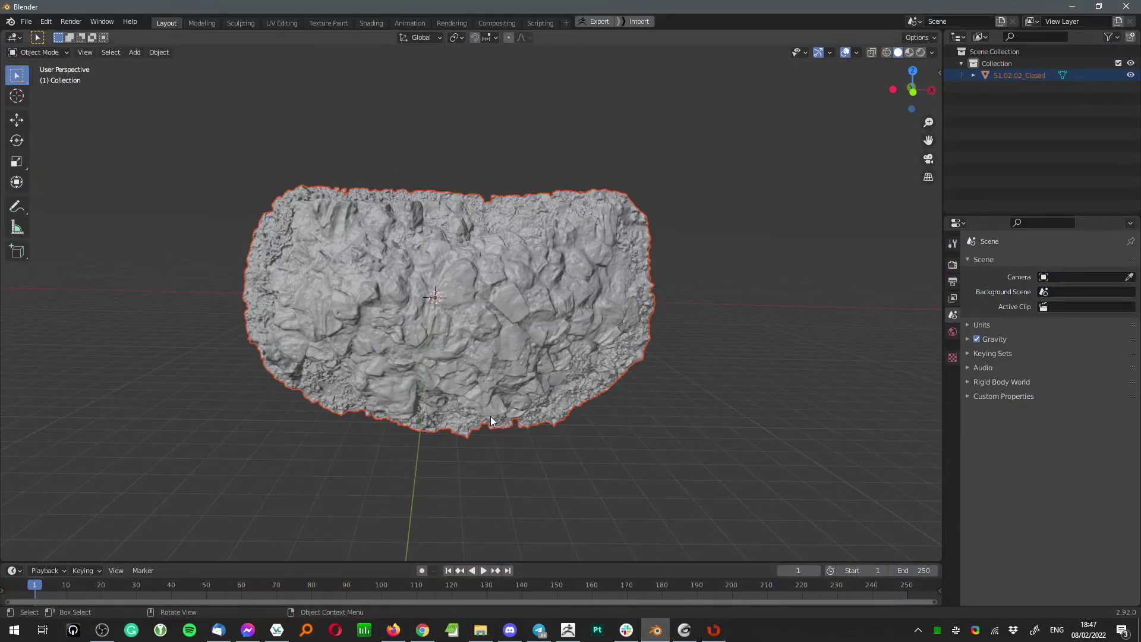
{"action": "left_click", "coordinate": [684, 630]}
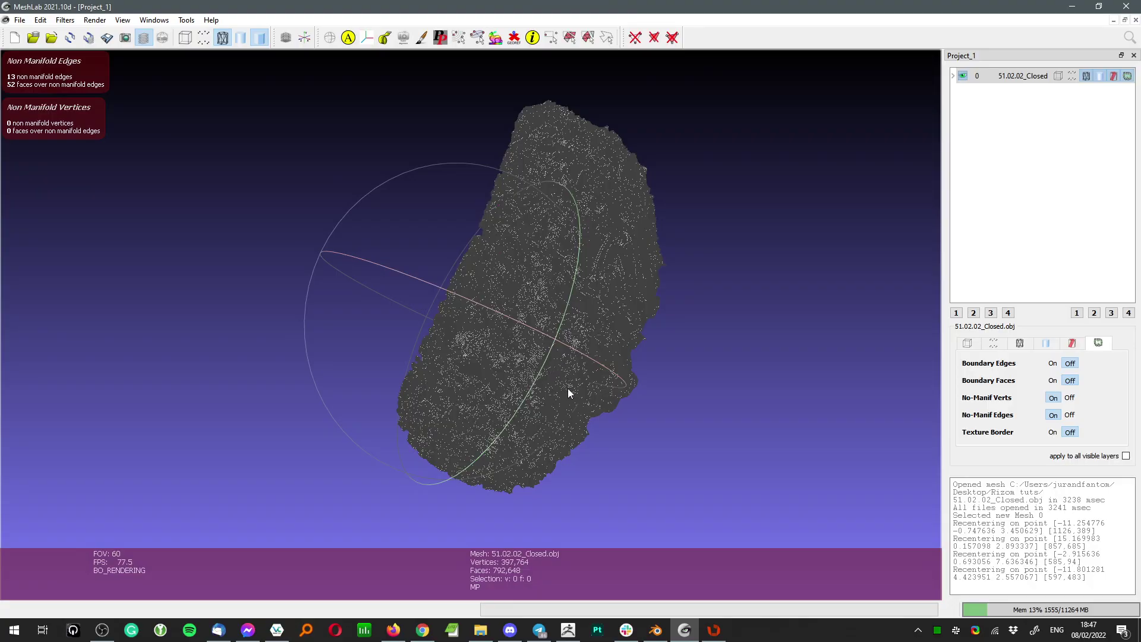
{"action": "left_click_drag", "start_coordinate": [568, 387], "coordinate": [552, 252]}
{"action": "scroll", "coordinate": [512, 529], "scroll_direction": "down", "scroll_amount": 3}
{"action": "middle_click_drag", "start_coordinate": [537, 502], "coordinate": [539, 501]}
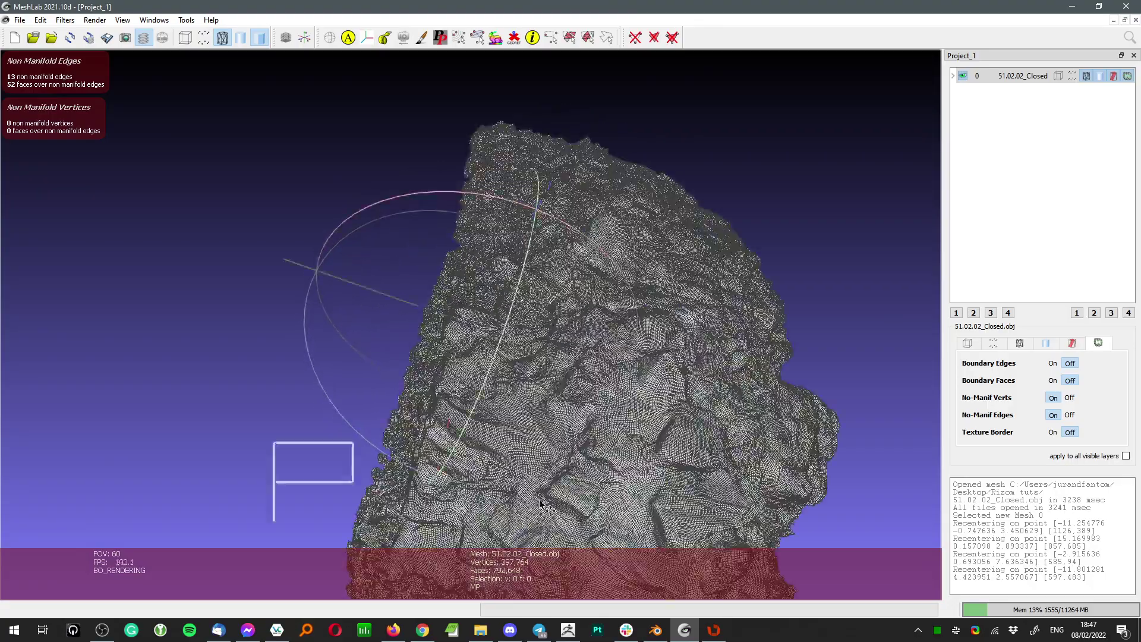
{"action": "left_click_drag", "start_coordinate": [541, 504], "coordinate": [484, 372]}
{"action": "scroll", "coordinate": [576, 437], "scroll_direction": "up", "scroll_amount": 6}
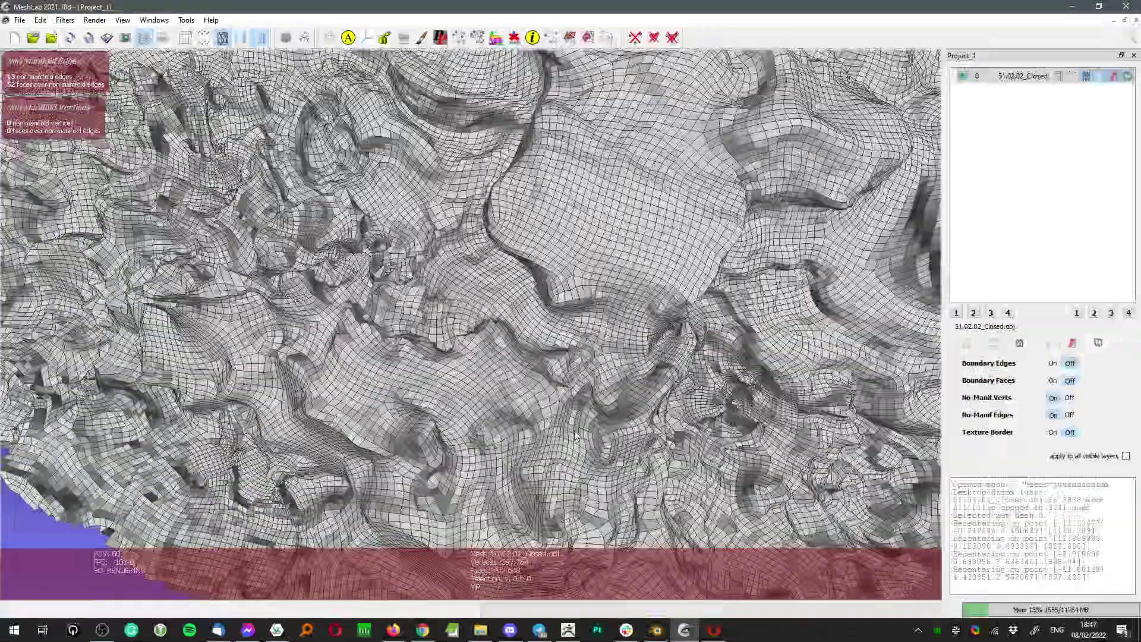
{"action": "left_click_drag", "start_coordinate": [575, 437], "coordinate": [568, 386]}
{"action": "scroll", "coordinate": [604, 438], "scroll_direction": "up", "scroll_amount": 4}
{"action": "left_click_drag", "start_coordinate": [604, 438], "coordinate": [670, 426]}
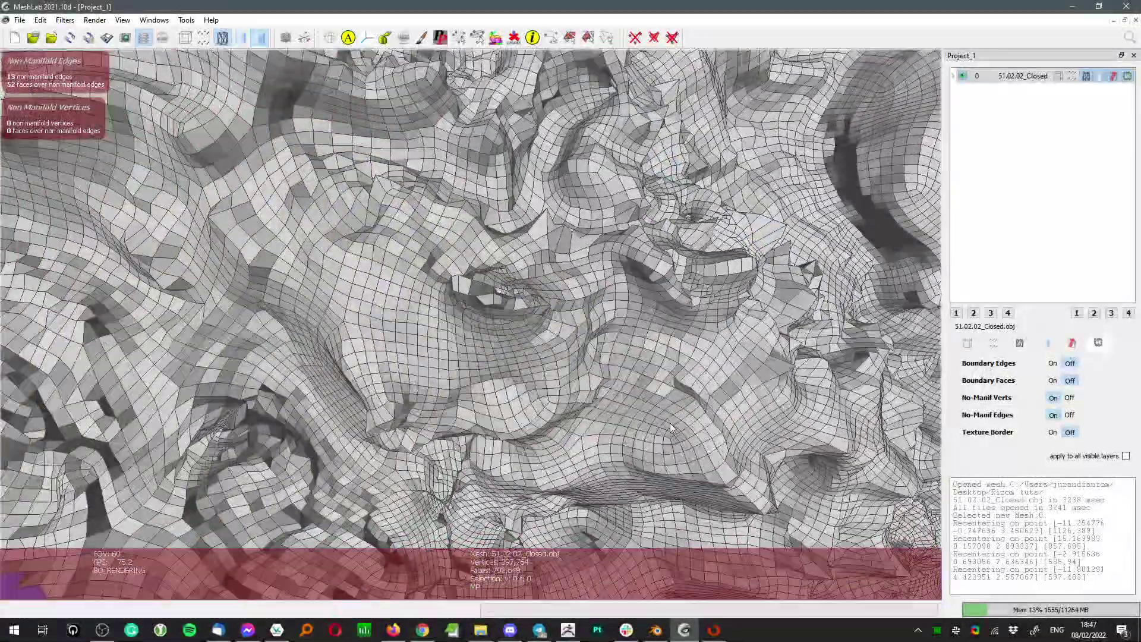
{"action": "left_click_drag", "start_coordinate": [486, 342], "coordinate": [588, 461]}
{"action": "scroll", "coordinate": [349, 323], "scroll_direction": "down", "scroll_amount": 6}
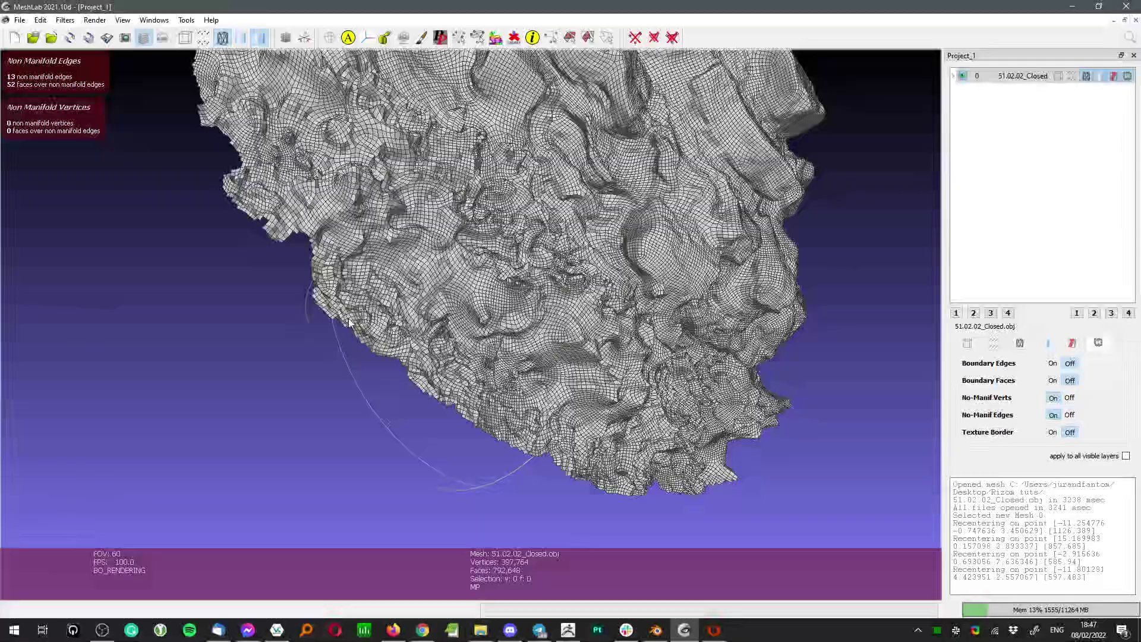
- Recentre the view on the rock's outer rim and inspect a marked non-manifold edge up close
{"action": "scroll", "coordinate": [350, 323], "scroll_direction": "up", "scroll_amount": 6}
{"action": "left_click_drag", "start_coordinate": [349, 318], "coordinate": [471, 310]}
{"action": "double_click", "coordinate": [579, 308]}
{"action": "scroll", "coordinate": [579, 308], "scroll_direction": "down", "scroll_amount": 6}
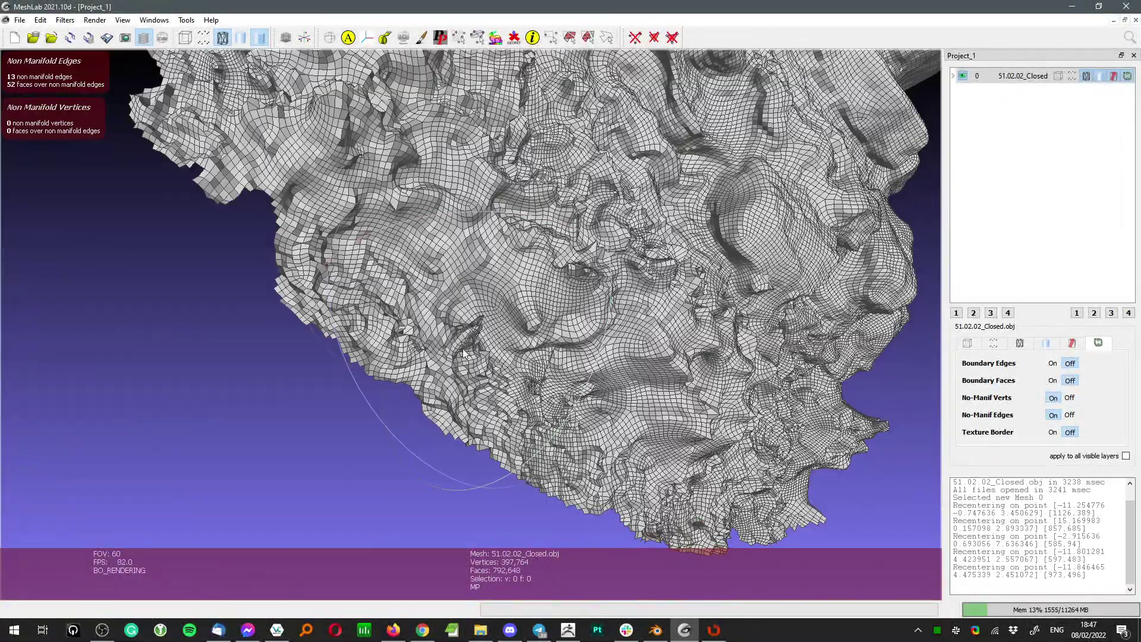
{"action": "left_click_drag", "start_coordinate": [466, 353], "coordinate": [523, 290]}
{"action": "scroll", "coordinate": [476, 319], "scroll_direction": "up", "scroll_amount": 10}
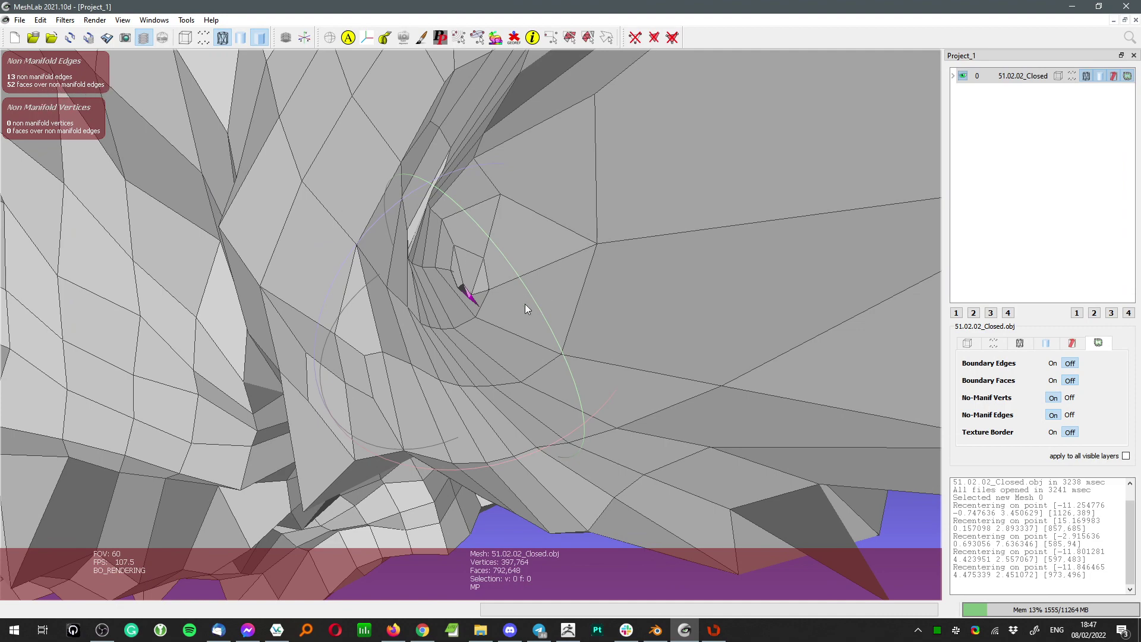
{"action": "scroll", "coordinate": [475, 345], "scroll_direction": "down", "scroll_amount": 5}
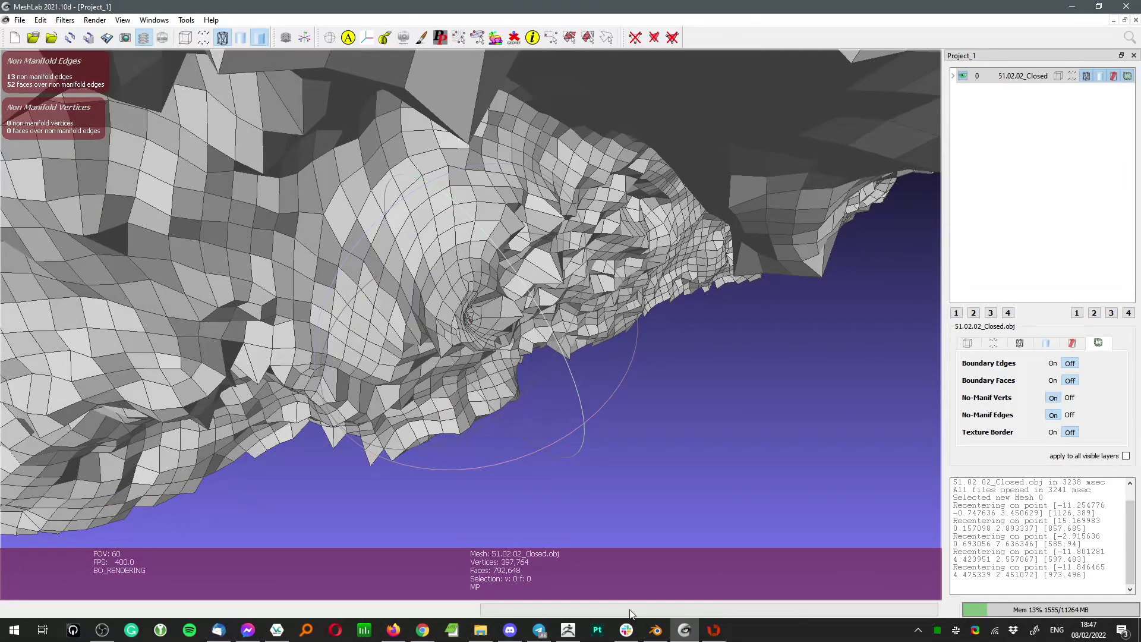
- Switch to ZBrush, check the rock mesh's integrity and run Fix Mesh on it
{"action": "left_click", "coordinate": [579, 637]}
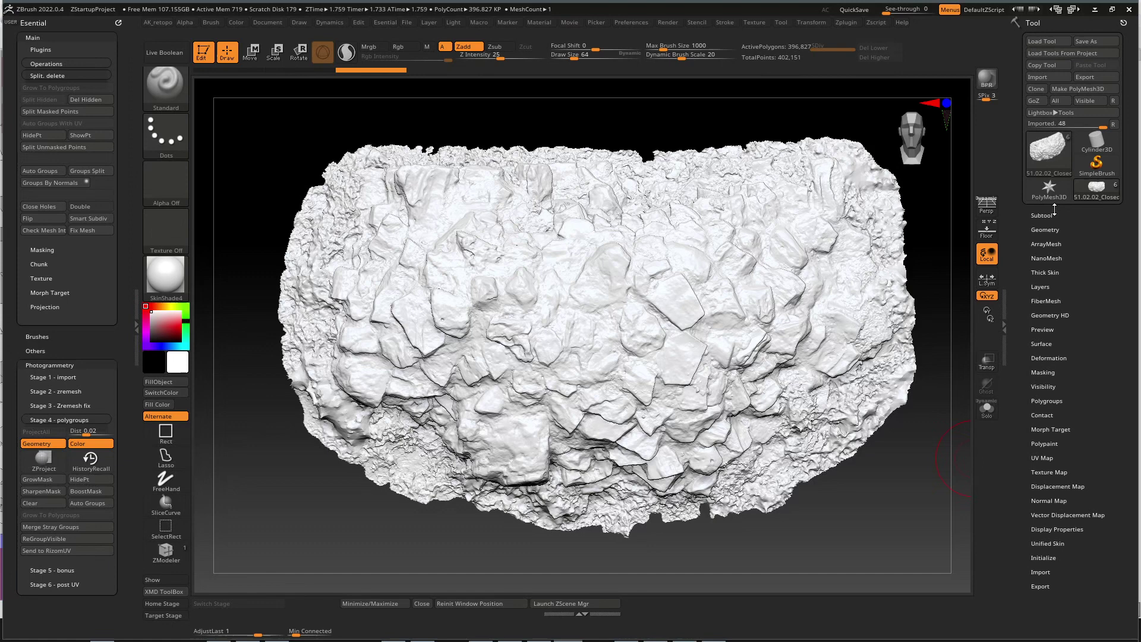
{"action": "left_click", "coordinate": [1047, 230]}
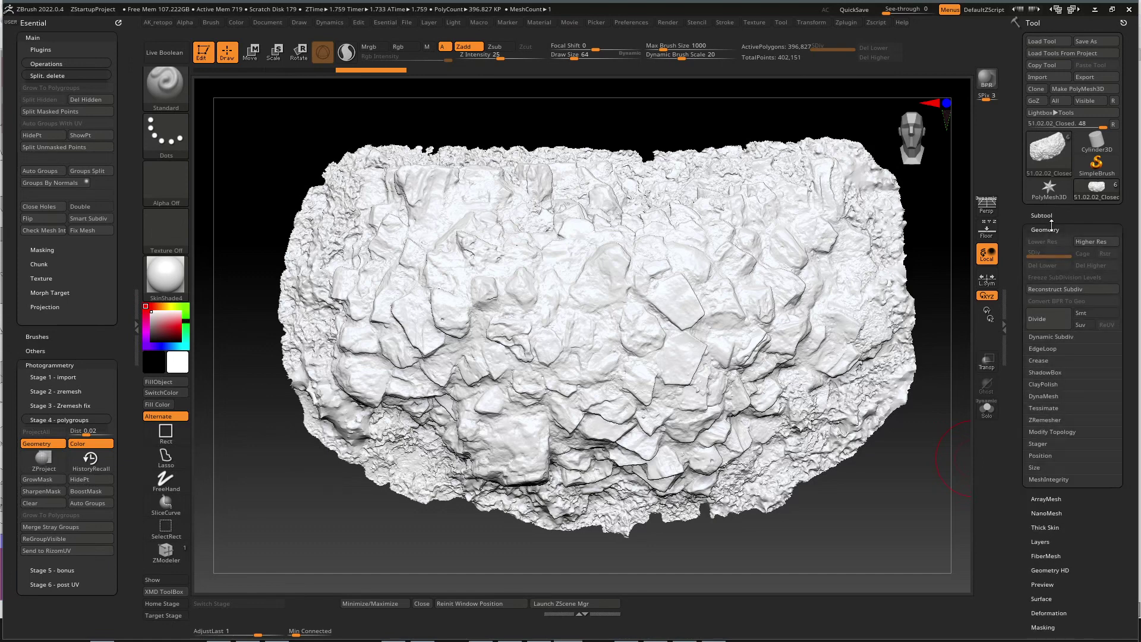
{"action": "left_click", "coordinate": [1069, 480]}
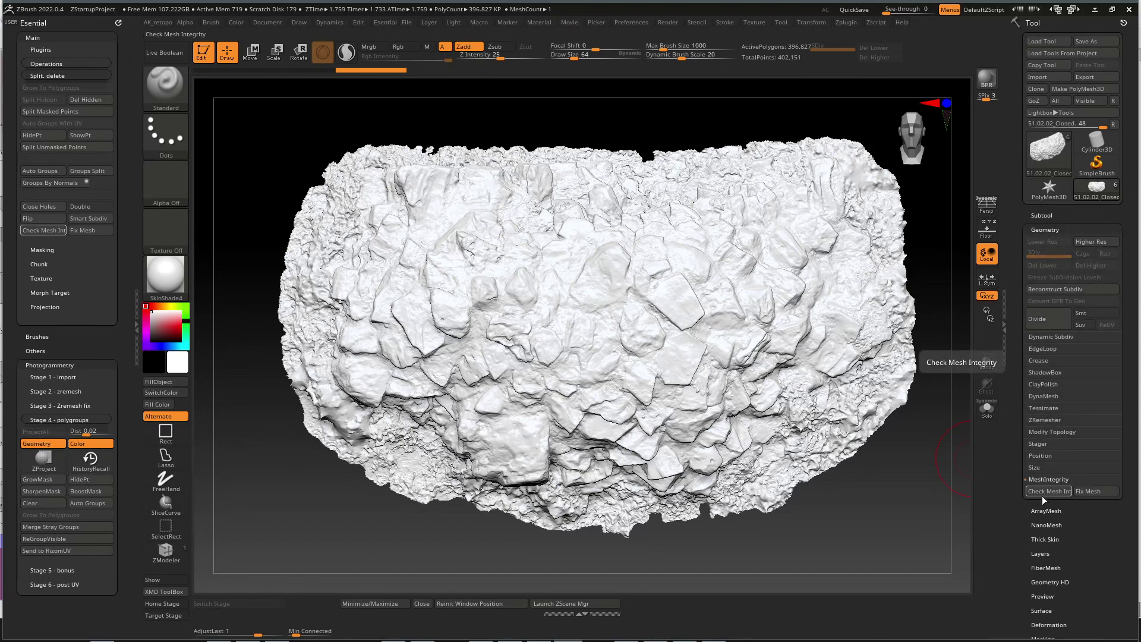
{"action": "left_click", "coordinate": [1043, 495]}
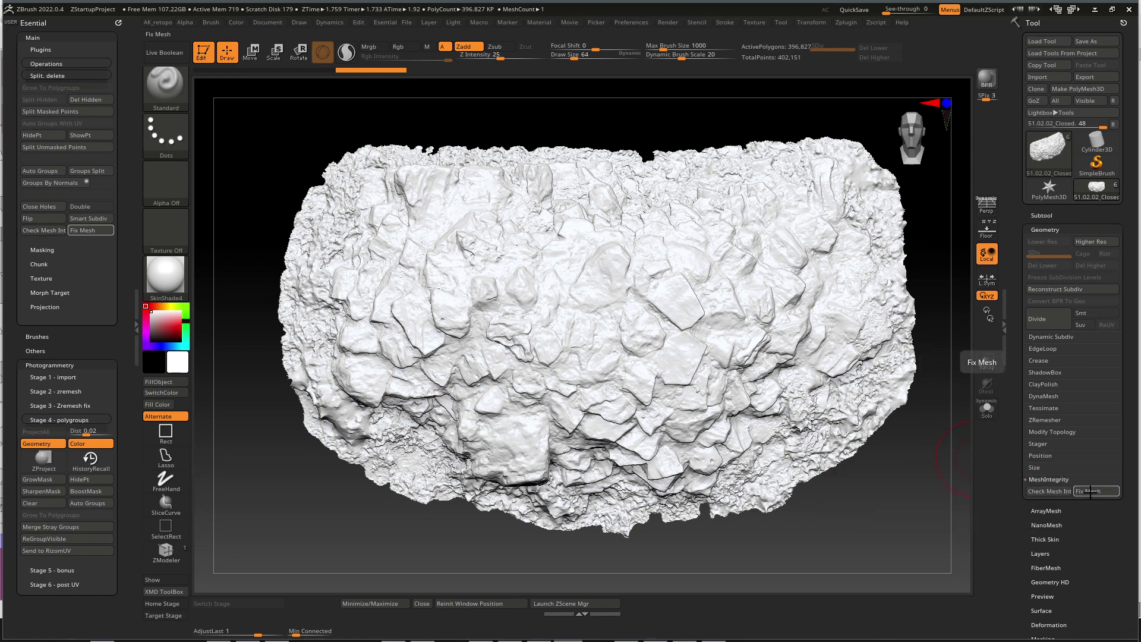
{"action": "left_click", "coordinate": [1090, 491]}
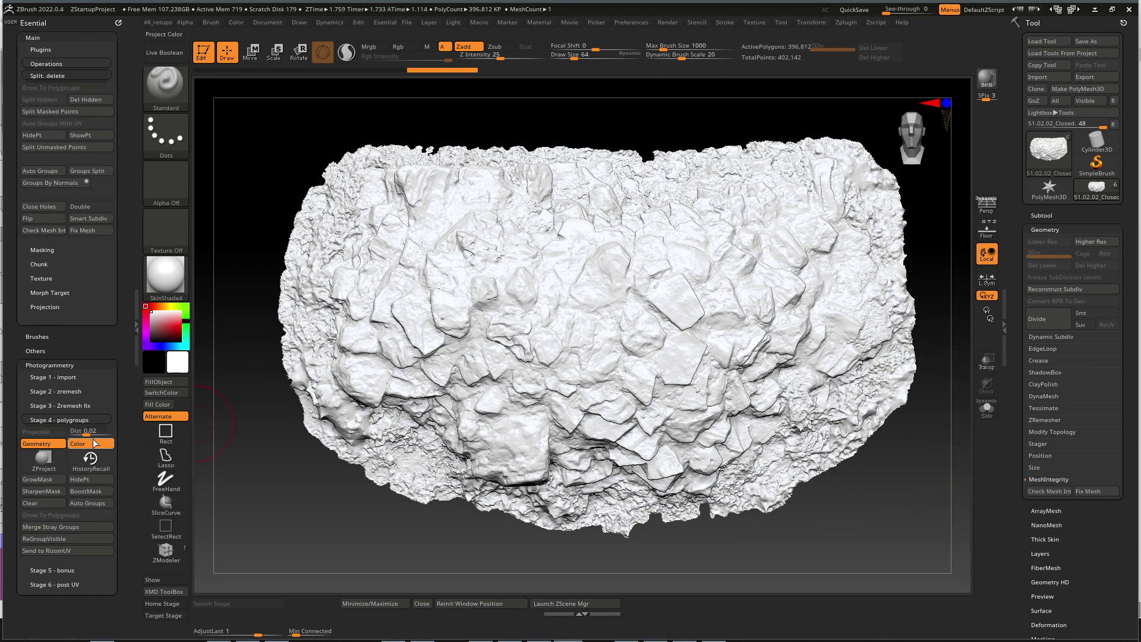
- Send the repaired rock mesh to RizomUV, then quit RizomUV without saving
{"action": "left_click", "coordinate": [52, 552]}
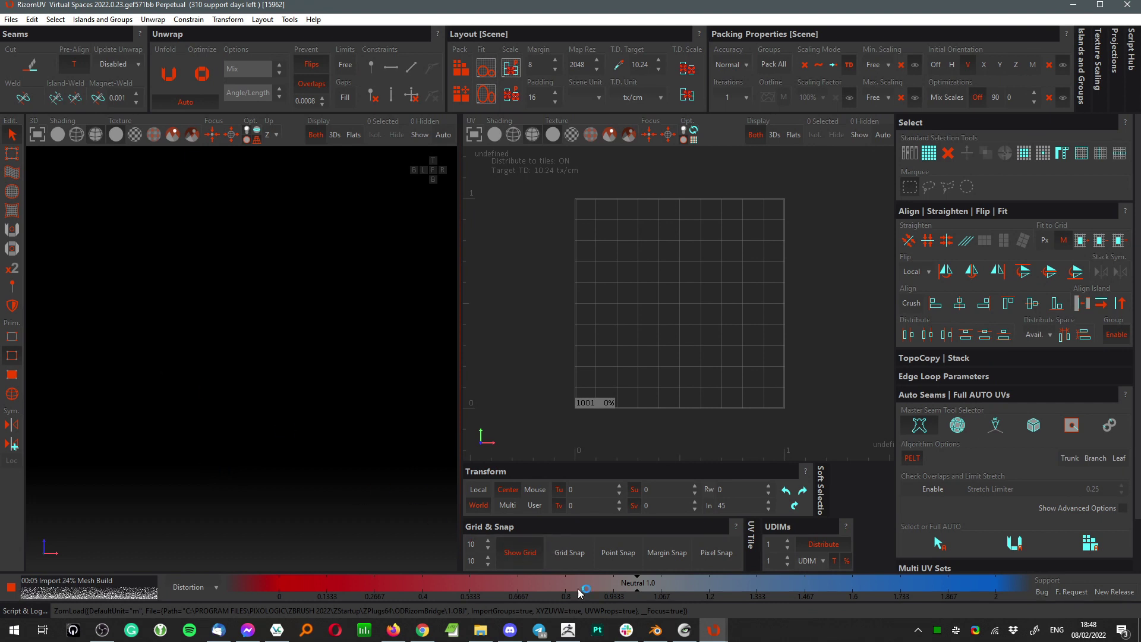
{"action": "mouse_move", "coordinate": [566, 634]}
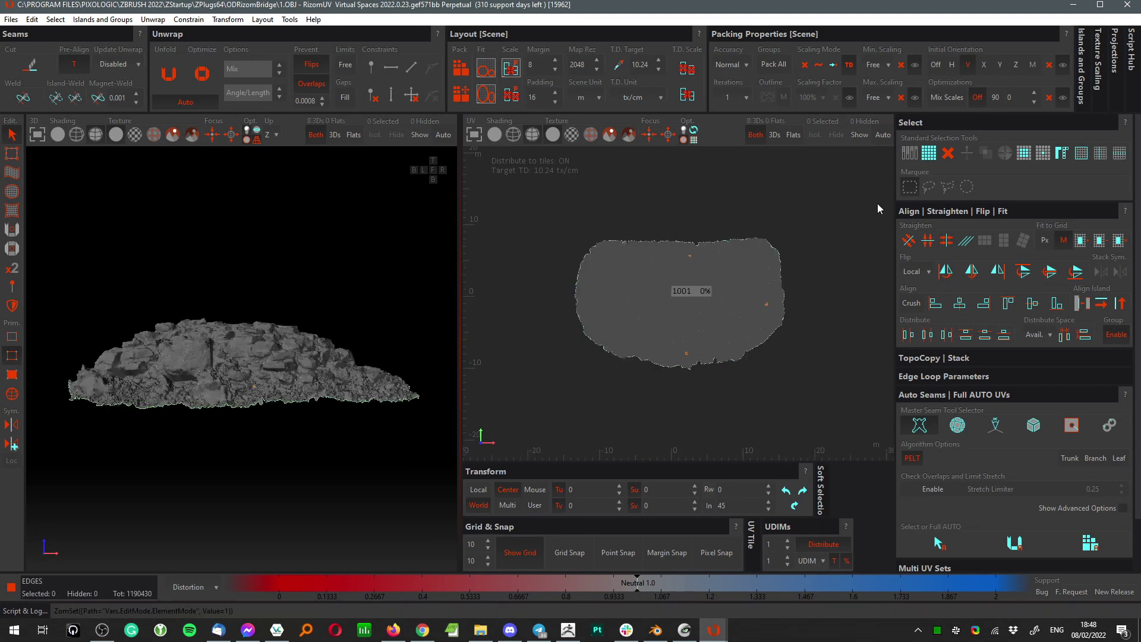
{"action": "left_click", "coordinate": [1128, 4]}
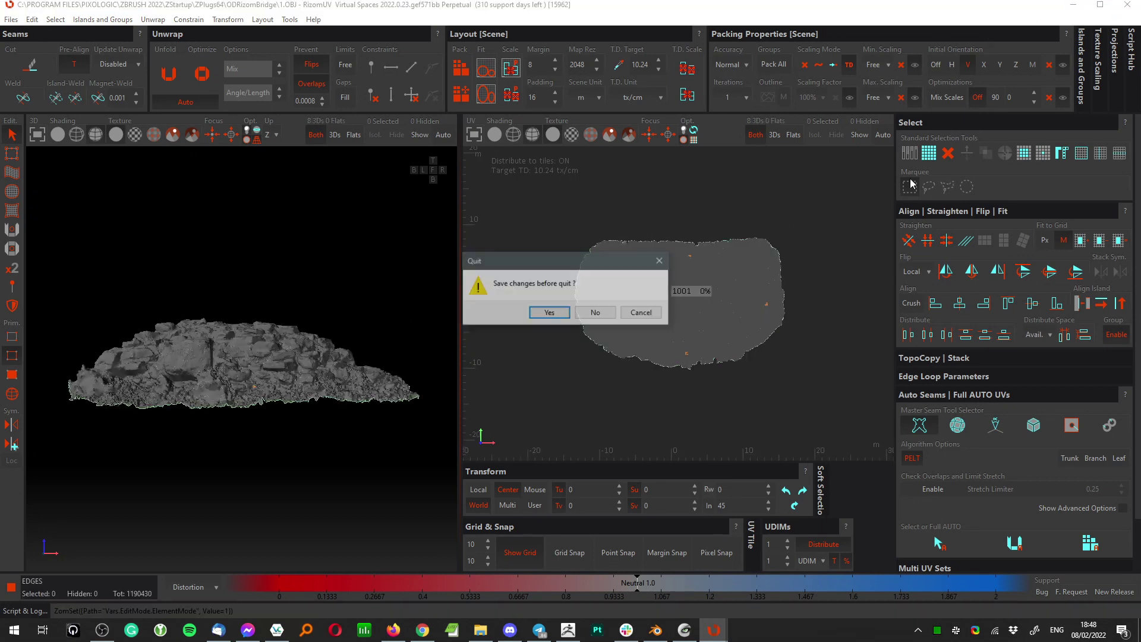
{"action": "left_click", "coordinate": [594, 310]}
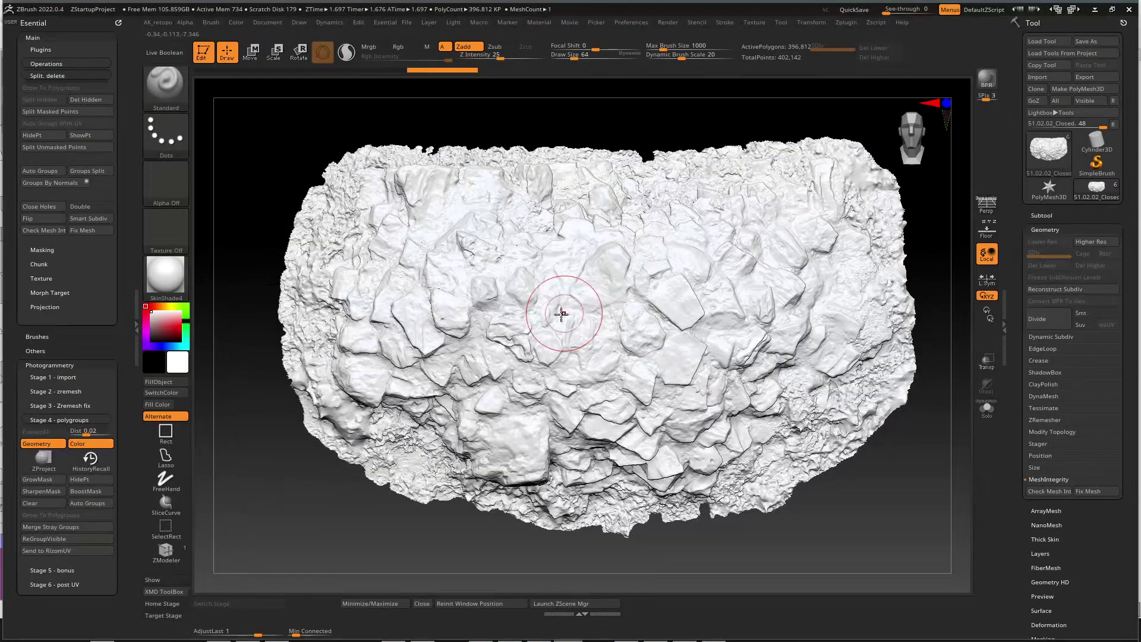
- Step back through the undo history to the rock mesh state before Fix Mesh
{"action": "key", "text": "ctrl"}
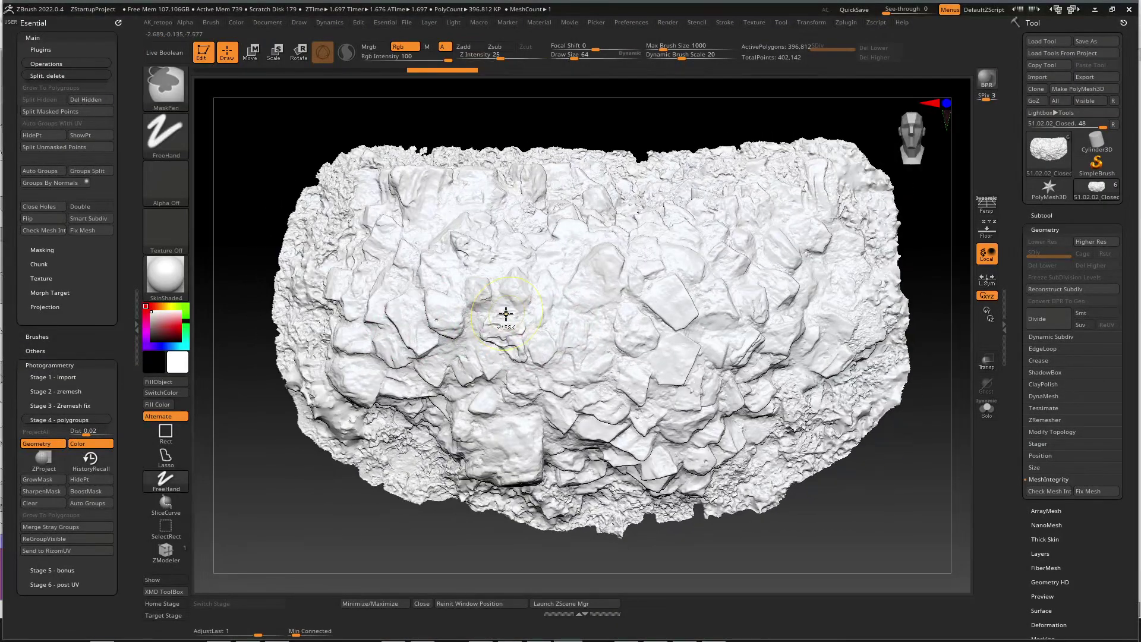
{"action": "key", "text": "ctrl+z"}
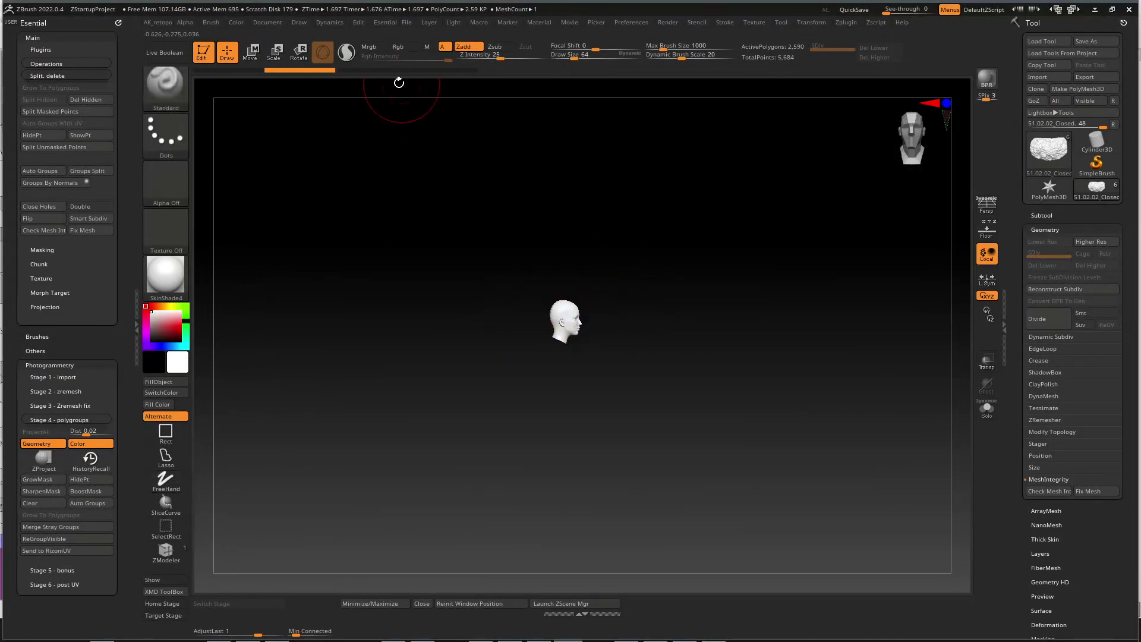
{"action": "left_click", "coordinate": [377, 71]}
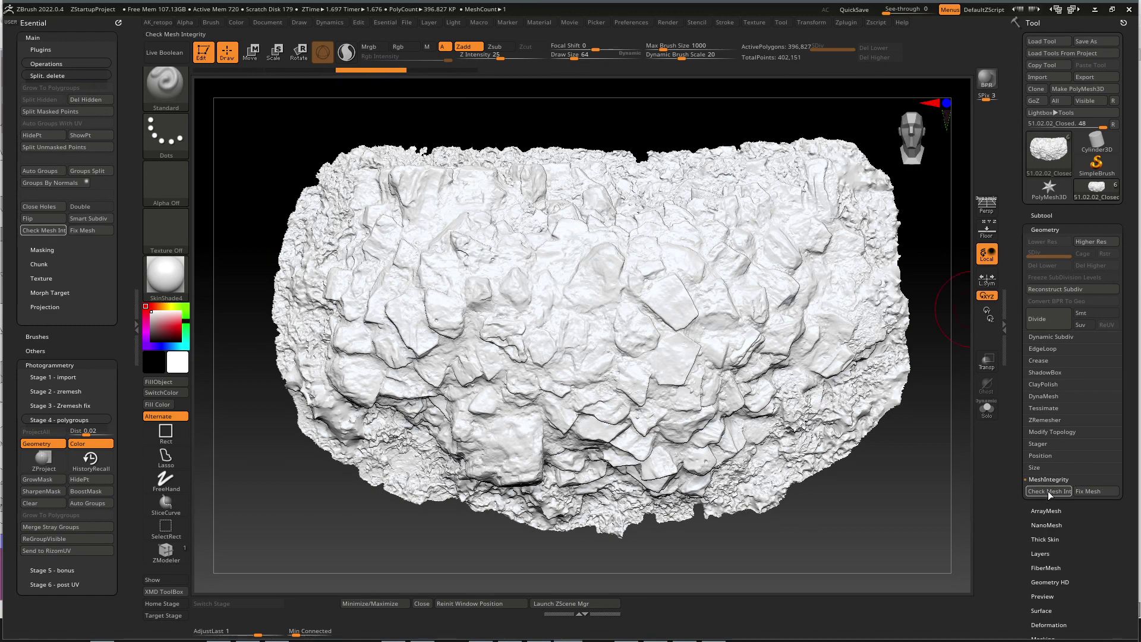
- Hide all of the rock mesh except a vertical strip and send that visible part to RizomUV
{"action": "mouse_move", "coordinate": [533, 328]}
{"action": "right_mouse_down"}
{"action": "mouse_move", "coordinate": [555, 312]}
{"action": "mouse_move", "coordinate": [531, 325]}
{"action": "right_mouse_up"}
{"action": "right_click_drag", "start_coordinate": [671, 348], "coordinate": [333, 149], "text": "ctrl"}
{"action": "mouse_move", "coordinate": [315, 113]}
{"action": "left_mouse_down", "text": "ctrl+shift"}
{"action": "mouse_move", "coordinate": [662, 542]}
{"action": "mouse_move", "coordinate": [702, 570]}
{"action": "left_mouse_up", "text": "ctrl+shift"}
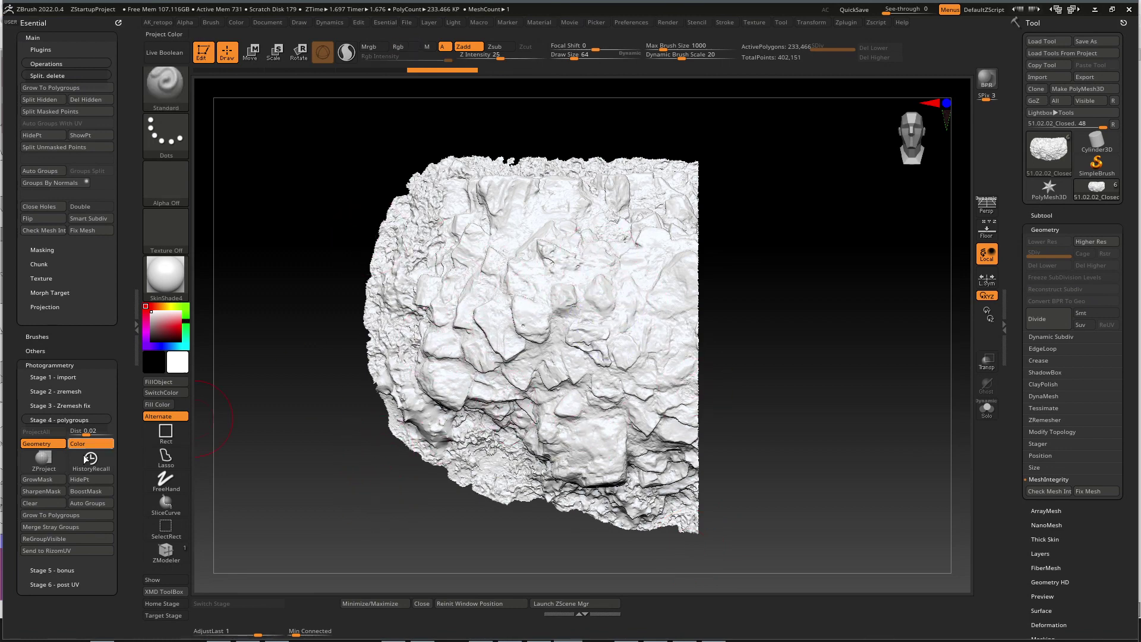
{"action": "mouse_move", "coordinate": [782, 399]}
{"action": "right_mouse_down", "text": "alt"}
{"action": "mouse_move", "coordinate": [576, 362]}
{"action": "mouse_move", "coordinate": [506, 247]}
{"action": "right_mouse_up", "text": "alt"}
{"action": "left_click", "coordinate": [576, 362], "text": "ctrl+shift"}
{"action": "left_click_drag", "start_coordinate": [482, 216], "coordinate": [565, 443], "text": "ctrl+shift"}
{"action": "right_click_drag", "start_coordinate": [540, 315], "coordinate": [593, 369], "text": "ctrl"}
{"action": "right_click_drag", "start_coordinate": [393, 407], "coordinate": [444, 295], "text": "alt"}
{"action": "left_click", "coordinate": [66, 549]}
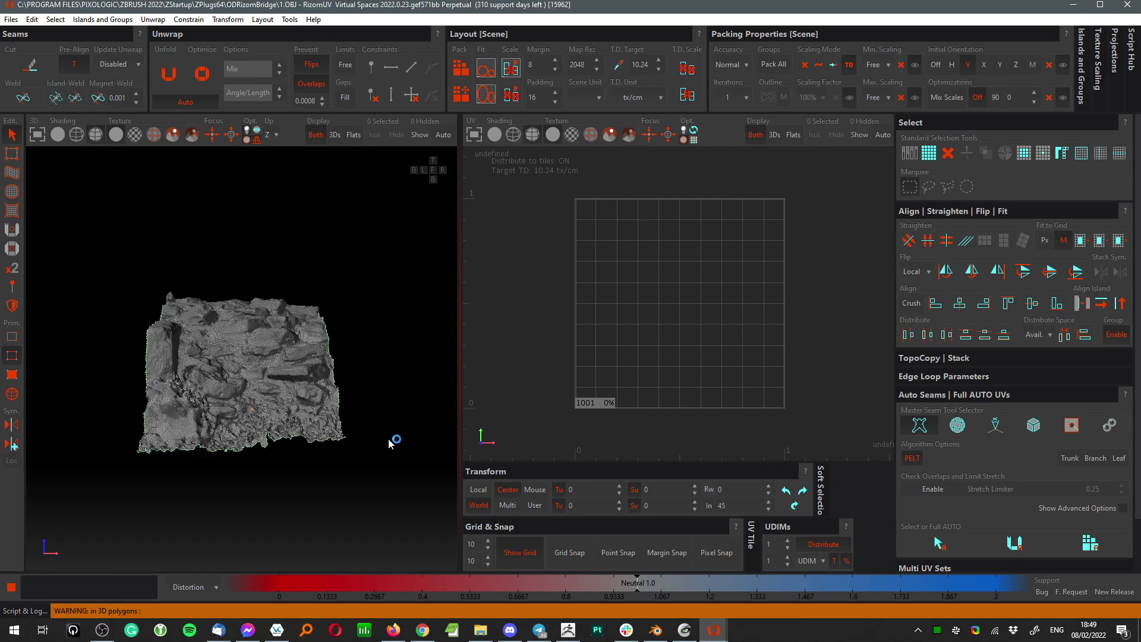
- Examine the imported strip's faulty polygons and overall shape in the 3D and UV views
{"action": "scroll", "coordinate": [255, 381], "scroll_direction": "up", "scroll_amount": 10}
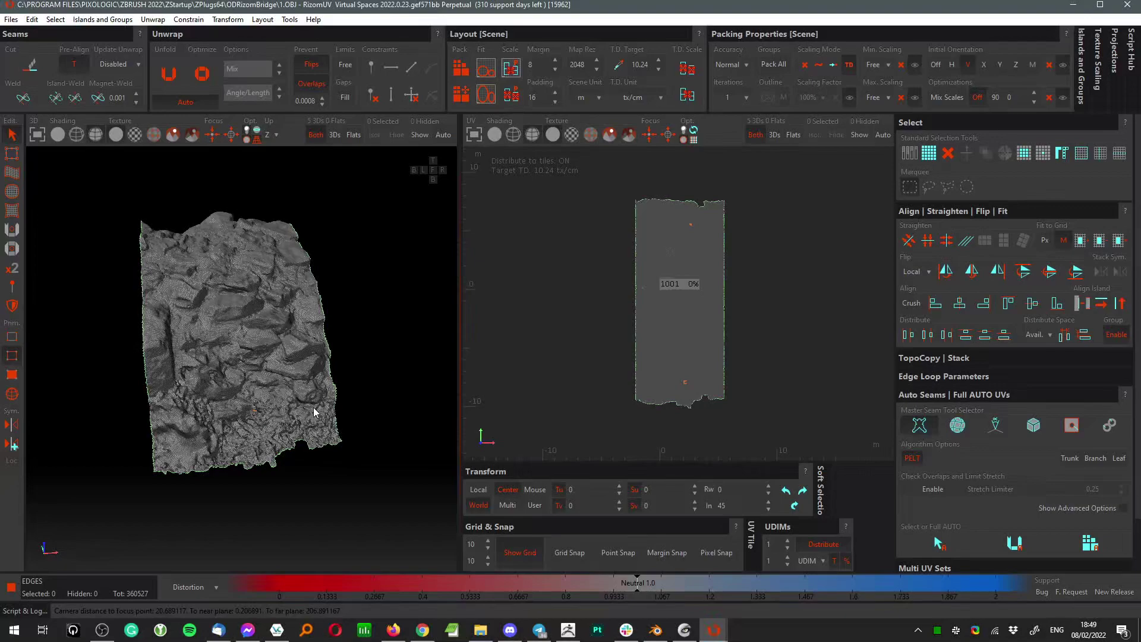
{"action": "scroll", "coordinate": [256, 387], "scroll_direction": "up", "scroll_amount": 10}
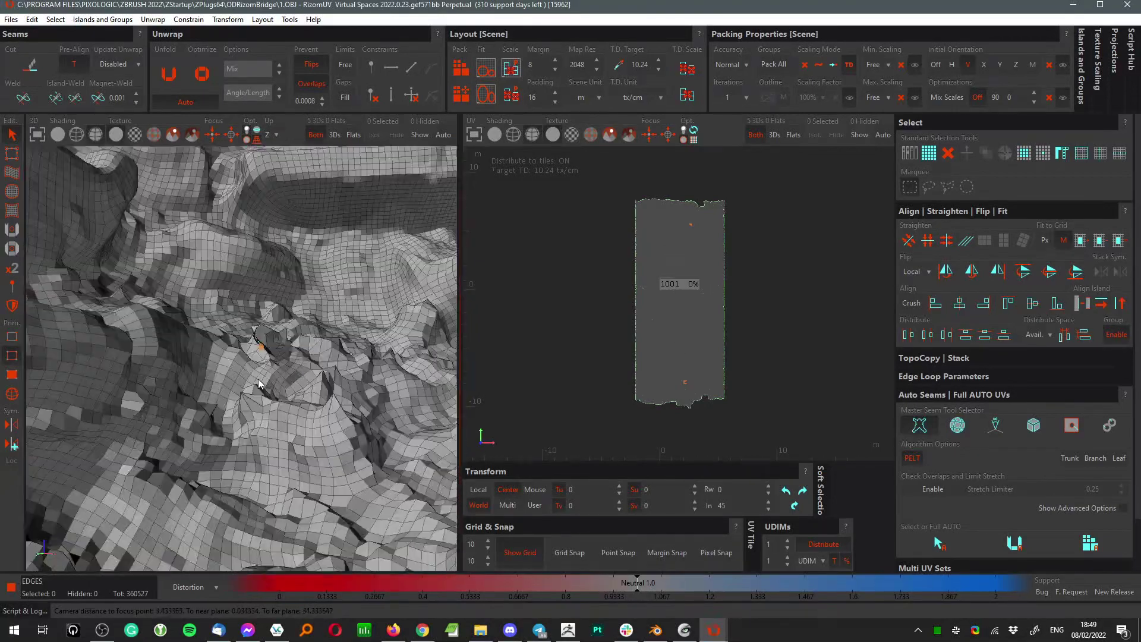
{"action": "middle_click_drag", "start_coordinate": [291, 262], "coordinate": [243, 303]}
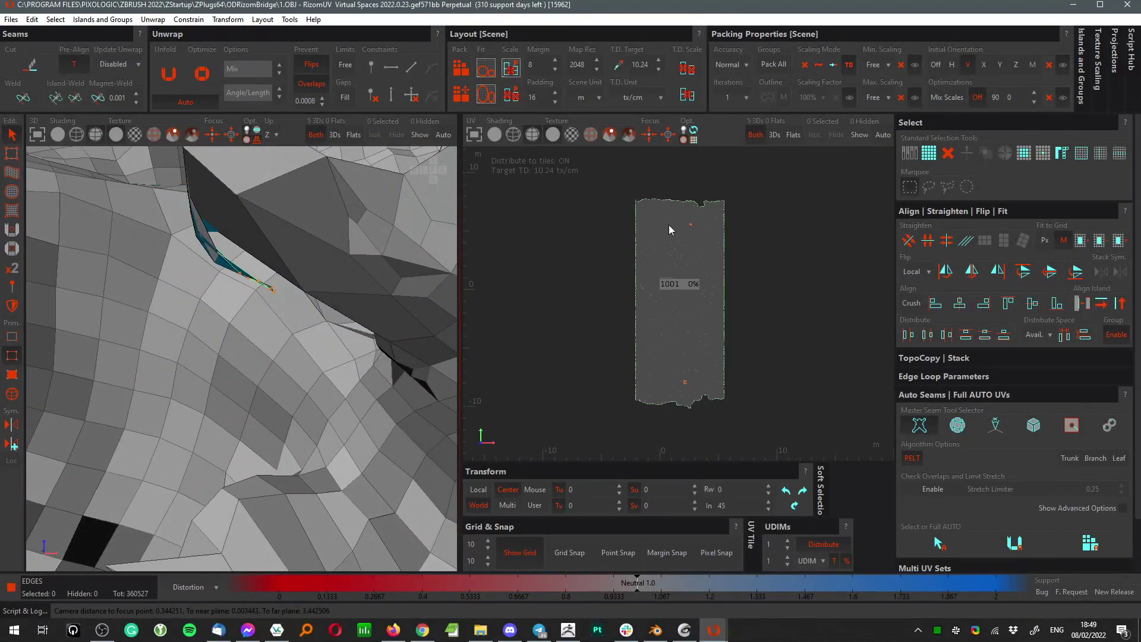
{"action": "scroll", "coordinate": [684, 228], "scroll_direction": "up", "scroll_amount": 5}
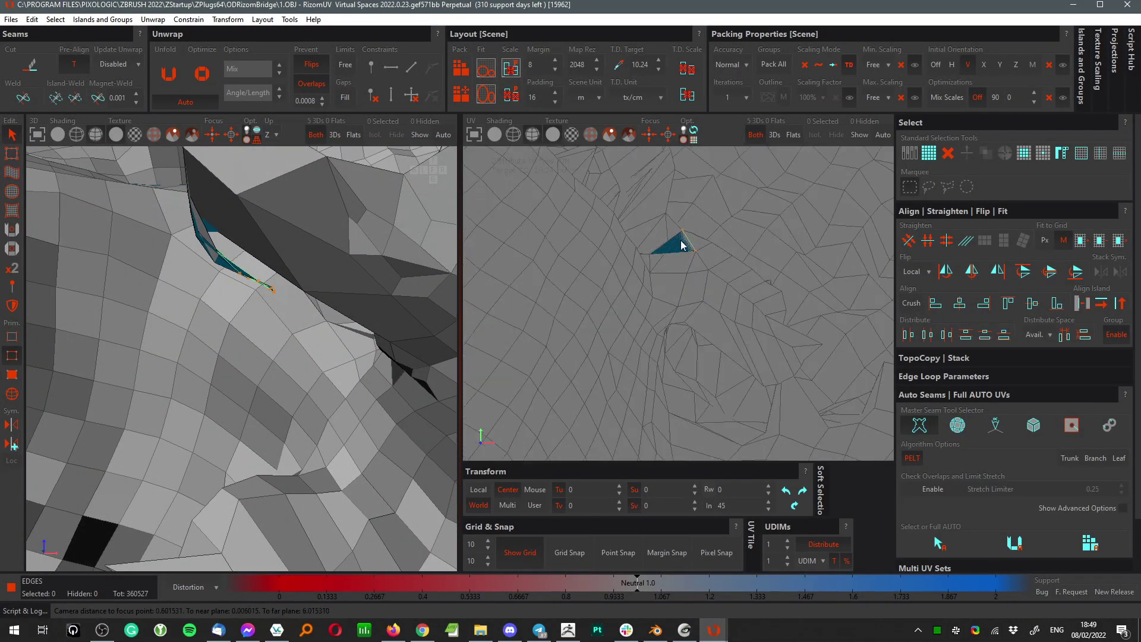
{"action": "scroll", "coordinate": [683, 247], "scroll_direction": "down", "scroll_amount": 10}
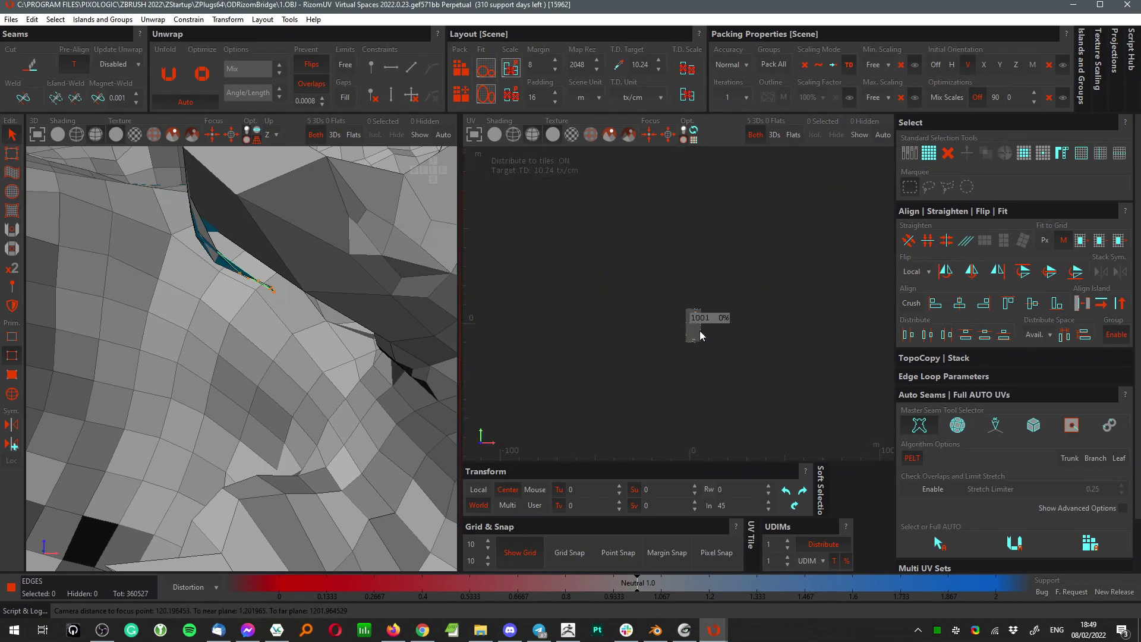
{"action": "scroll", "coordinate": [701, 335], "scroll_direction": "up", "scroll_amount": 8}
{"action": "scroll", "coordinate": [642, 387], "scroll_direction": "down", "scroll_amount": 3}
{"action": "scroll", "coordinate": [615, 444], "scroll_direction": "up", "scroll_amount": 6}
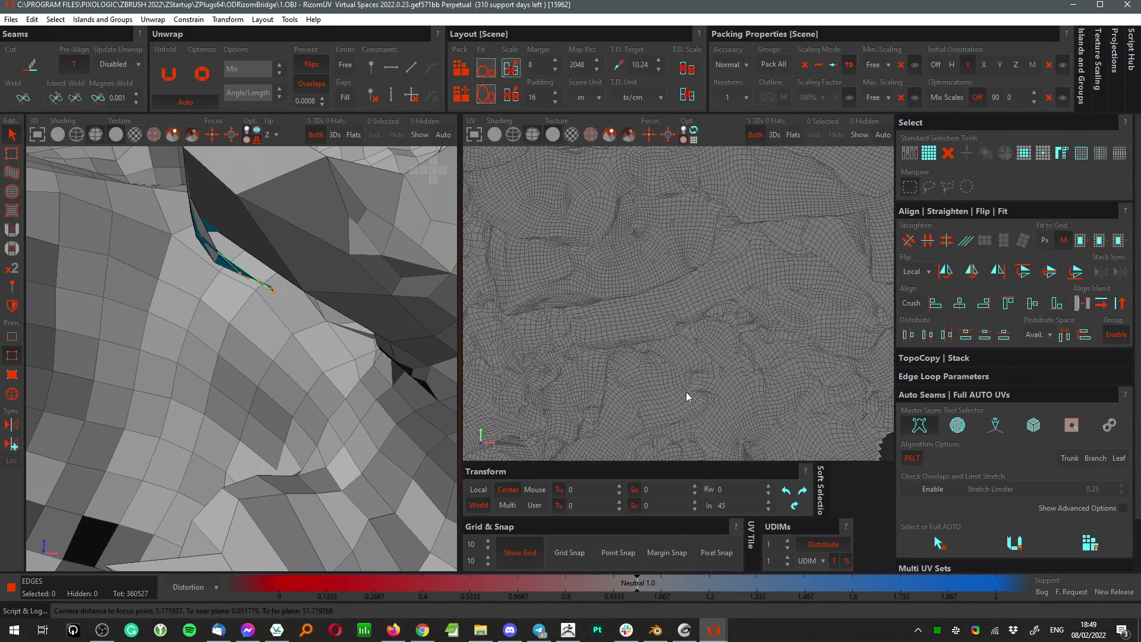
{"action": "scroll", "coordinate": [762, 373], "scroll_direction": "down", "scroll_amount": 4}
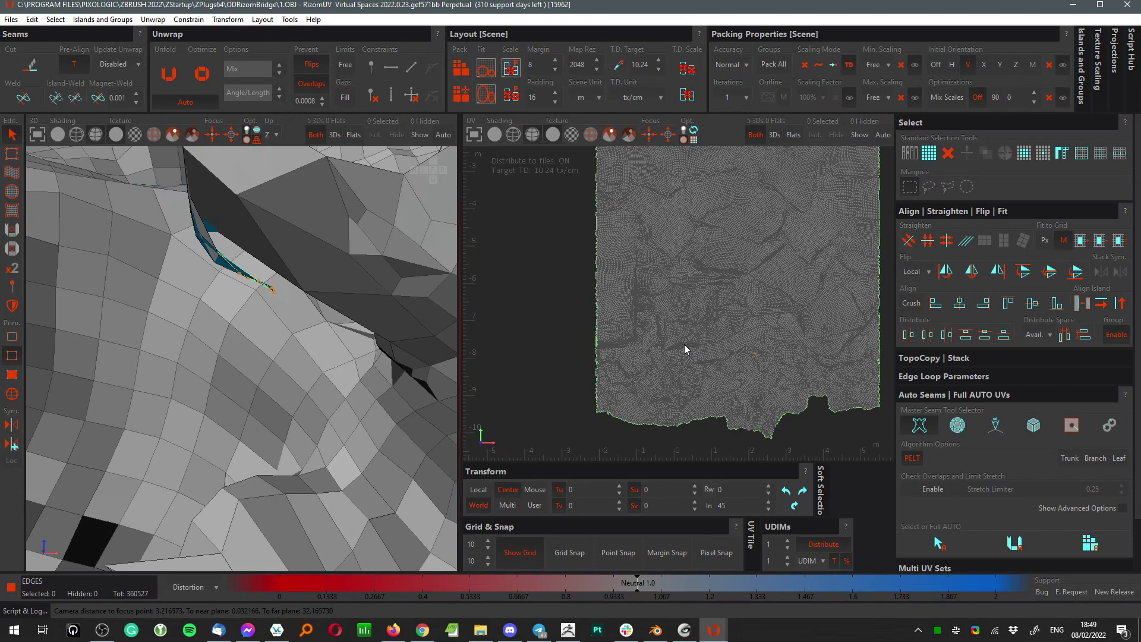
{"action": "scroll", "coordinate": [360, 303], "scroll_direction": "down", "scroll_amount": 10}
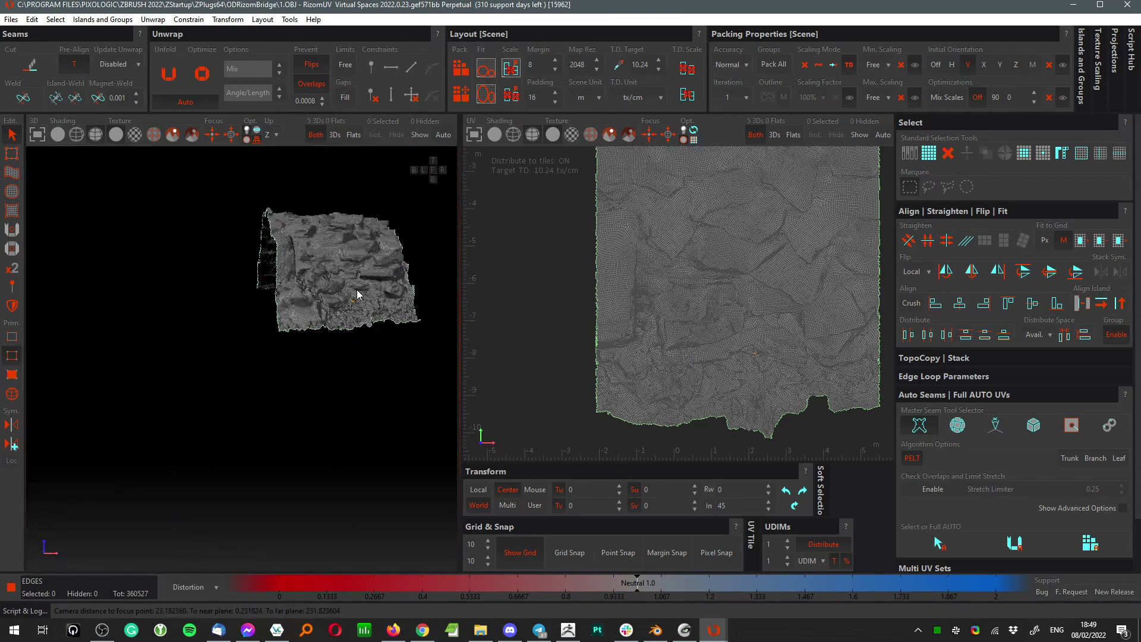
{"action": "left_click_drag", "start_coordinate": [357, 291], "coordinate": [365, 382], "text": "alt"}
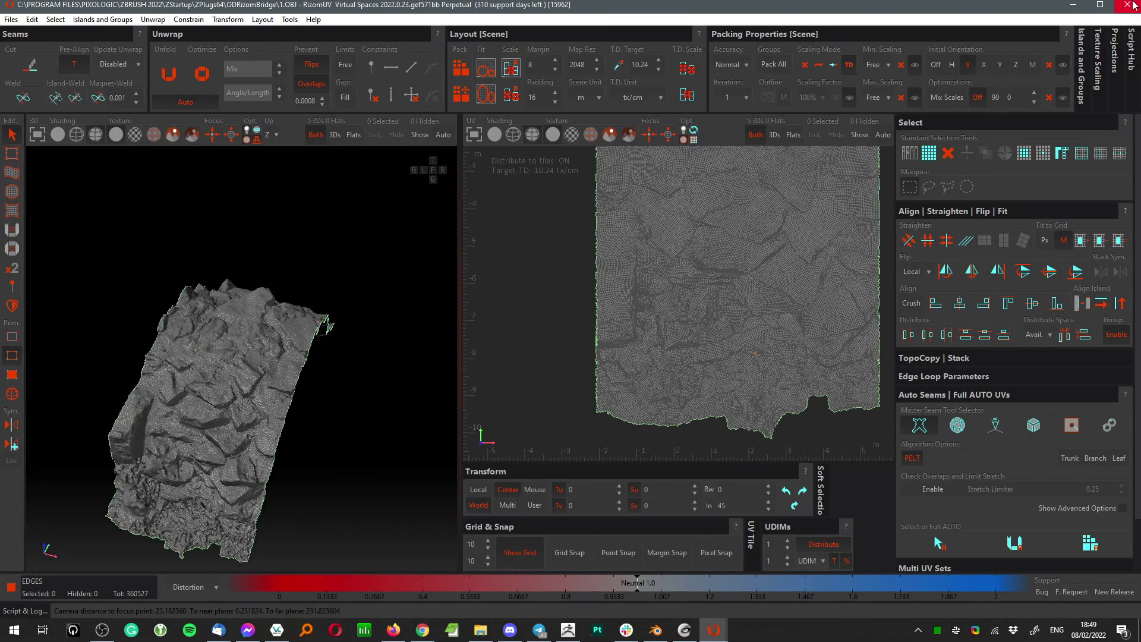
- Quit RizomUV without saving and show the whole rock mesh again in ZBrush
{"action": "middle_click_drag", "start_coordinate": [368, 306], "coordinate": [288, 387]}
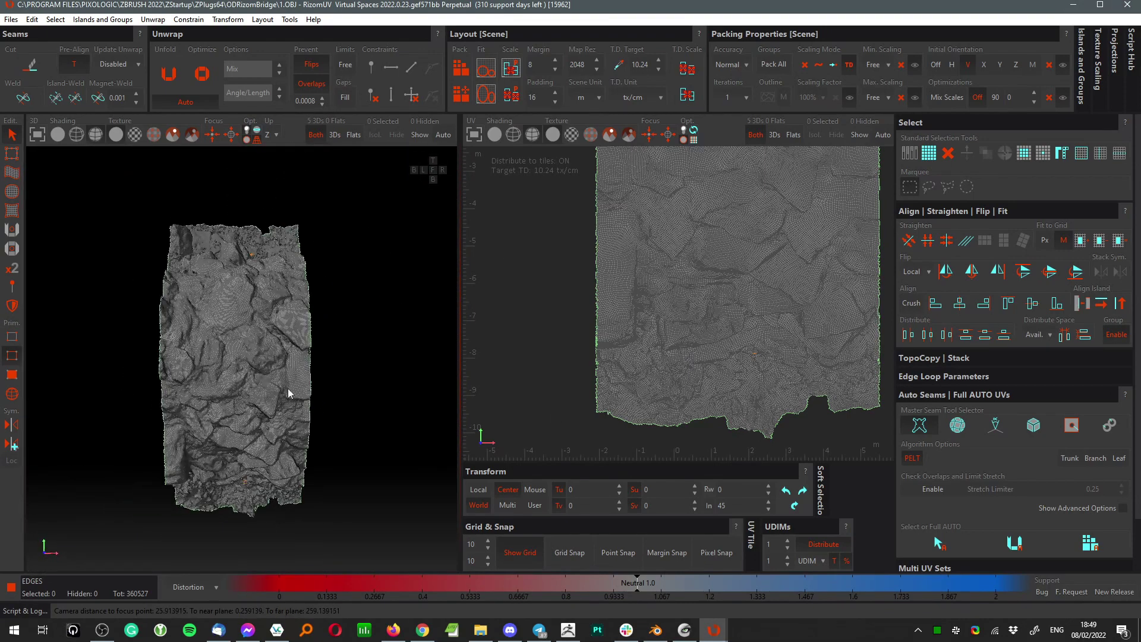
{"action": "left_click", "coordinate": [1128, 5]}
{"action": "left_click", "coordinate": [613, 313]}
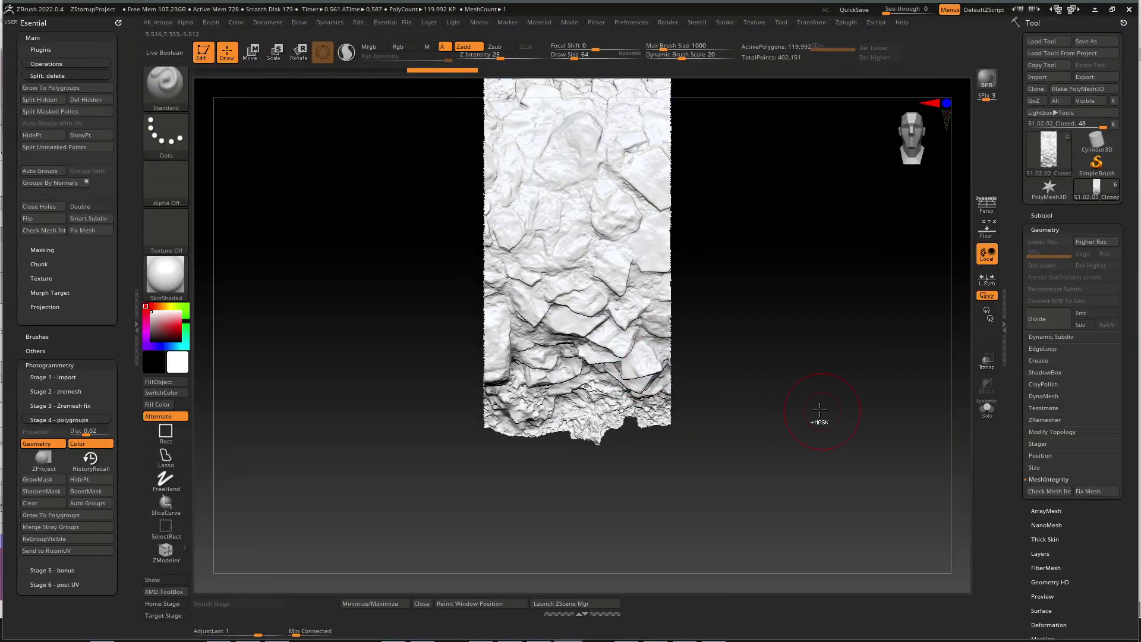
{"action": "left_click", "coordinate": [821, 410], "text": "ctrl+shift"}
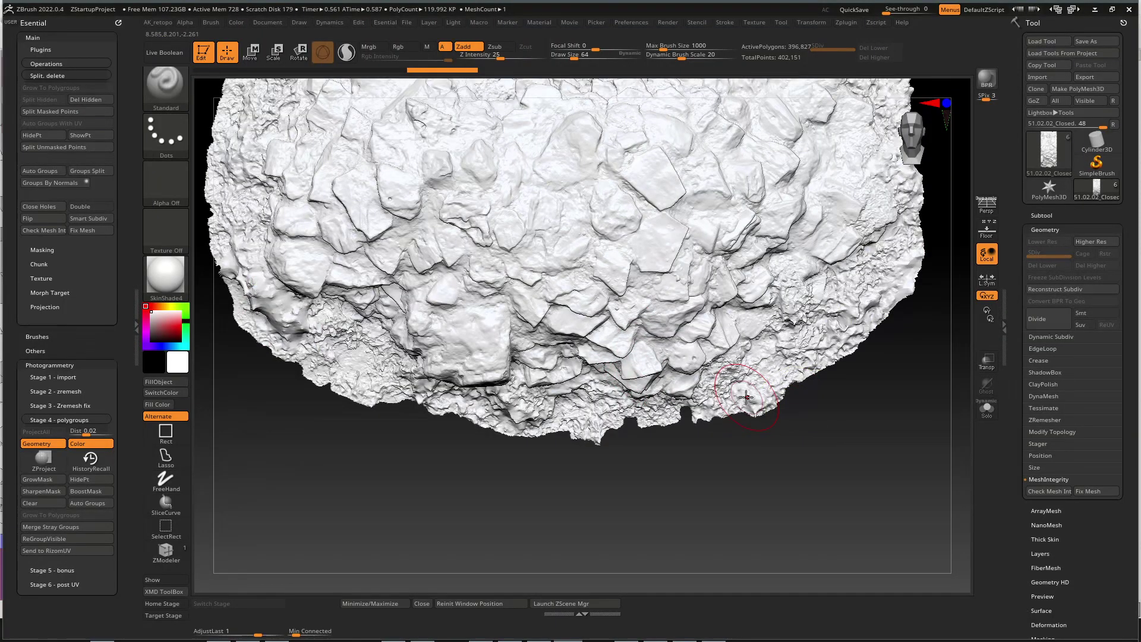
{"action": "right_click_drag", "start_coordinate": [673, 332], "coordinate": [596, 387], "text": "alt"}
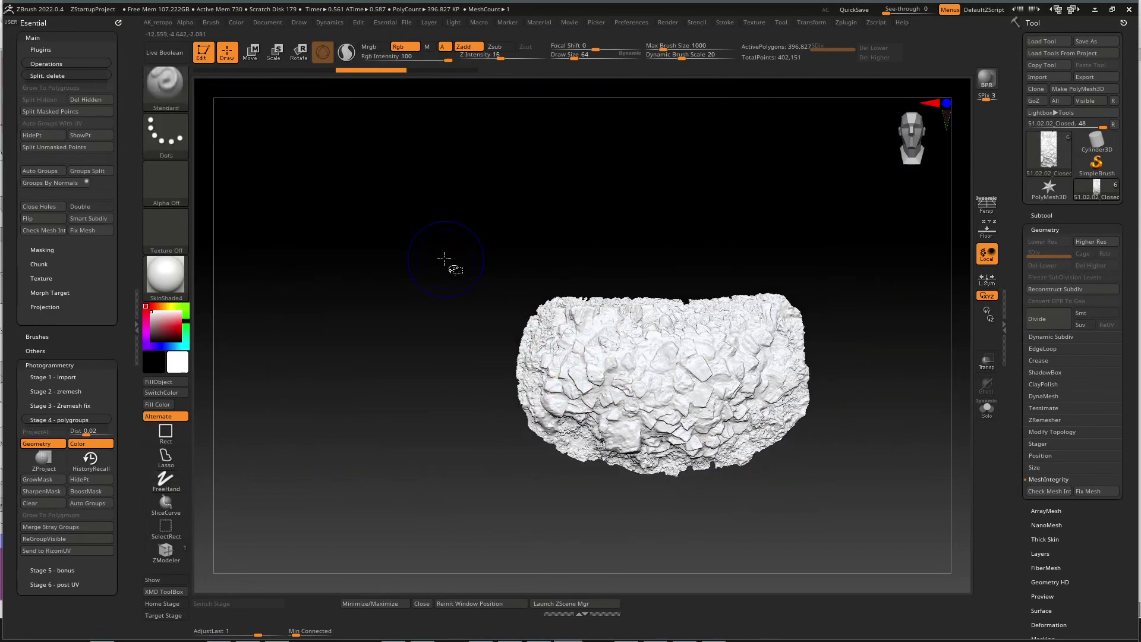
- Isolate the left half of the rock mesh, narrowing the visible part to its lower-left quarter
{"action": "left_click_drag", "start_coordinate": [443, 254], "coordinate": [639, 501], "text": "ctrl+shift"}
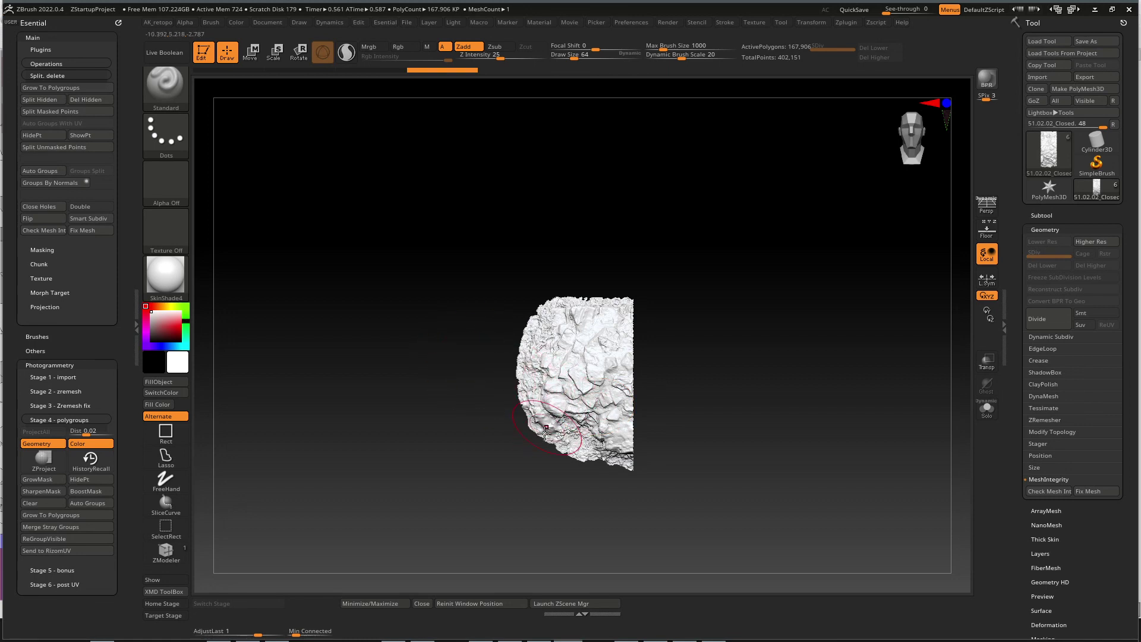
{"action": "left_click", "coordinate": [522, 490], "text": "ctrl+shift"}
{"action": "left_click_drag", "start_coordinate": [449, 231], "coordinate": [669, 510], "text": "ctrl+shift"}
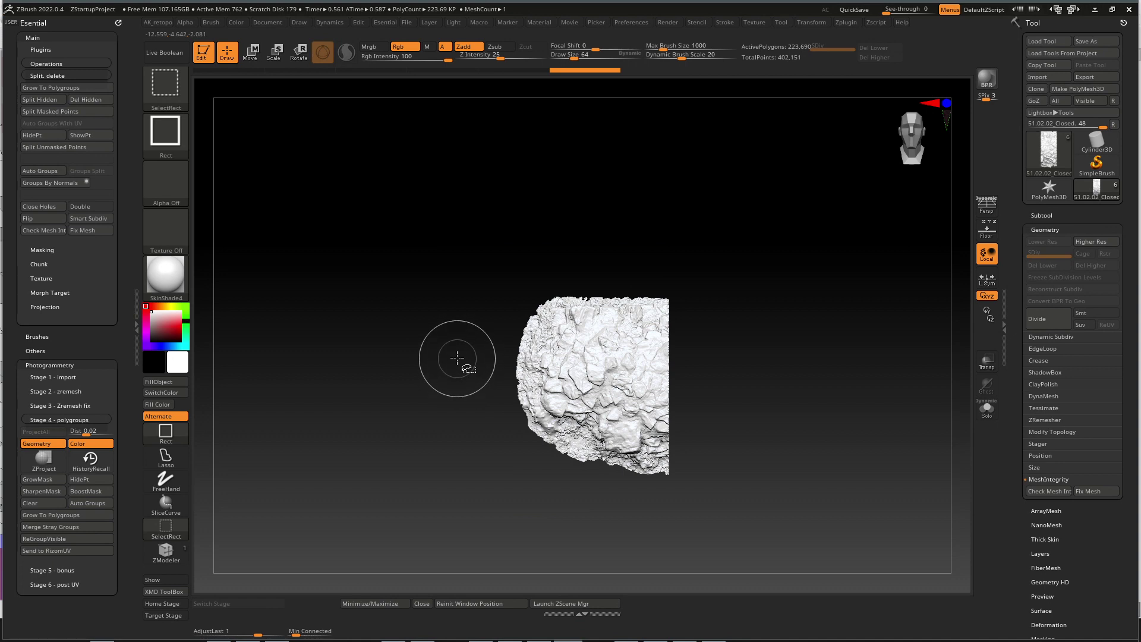
{"action": "left_click_drag", "start_coordinate": [514, 378], "coordinate": [723, 503], "text": "ctrl+shift"}
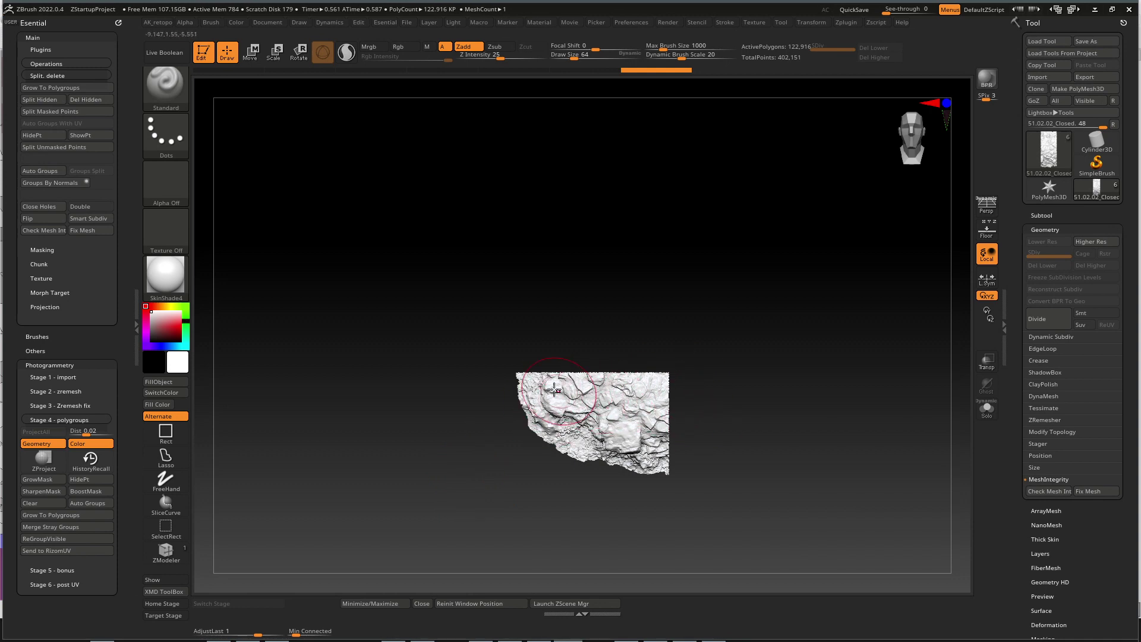
- Isolate the rock mesh's upper-left quarter and keep trimming it until only a small patch at the left edge is visible
{"action": "left_click", "coordinate": [484, 270], "text": "ctrl+shift"}
{"action": "left_click_drag", "start_coordinate": [457, 244], "coordinate": [692, 383], "text": "ctrl+shift"}
{"action": "left_click_drag", "start_coordinate": [744, 247], "coordinate": [596, 426], "text": "ctrl+alt+shift"}
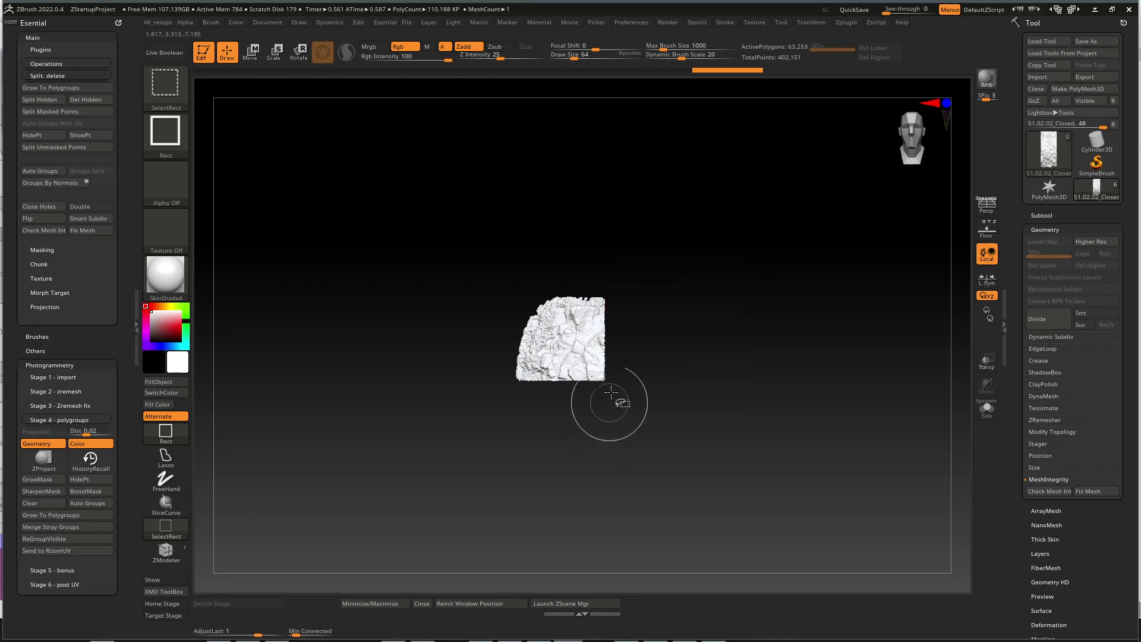
{"action": "left_click_drag", "start_coordinate": [694, 200], "coordinate": [569, 425], "text": "ctrl+alt+shift"}
{"action": "left_click_drag", "start_coordinate": [512, 209], "coordinate": [616, 340], "text": "ctrl+alt+shift"}
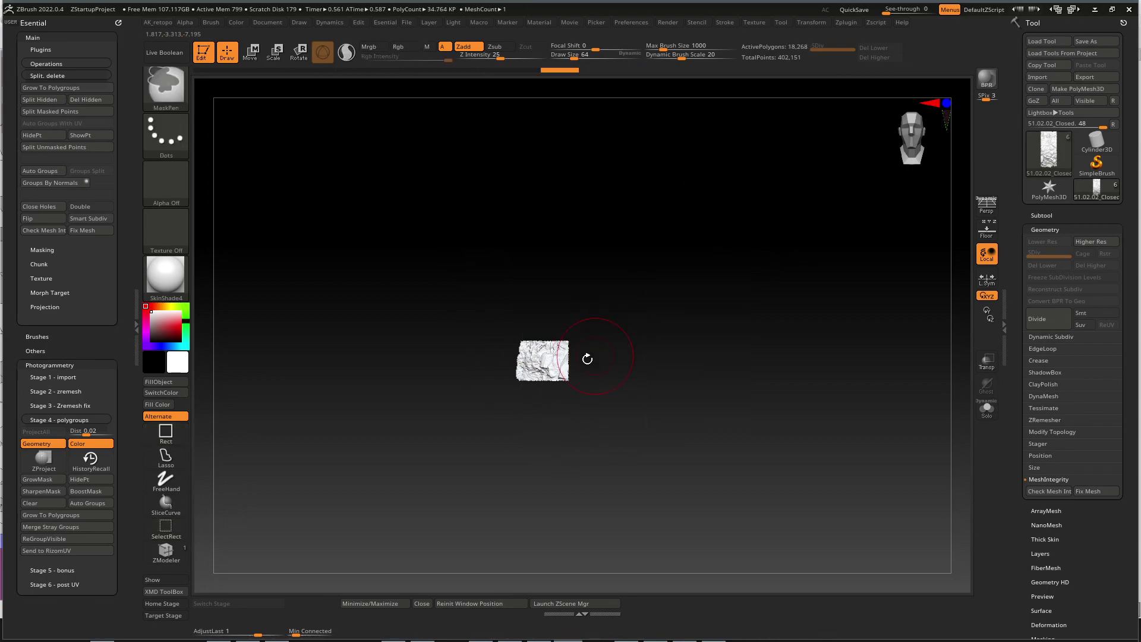
- Show the whole rock mesh with its polygon wireframe and close in on the faulty pit in the rough outer area
{"action": "left_click", "coordinate": [535, 416], "text": "ctrl+shift"}
{"action": "right_click_drag", "start_coordinate": [546, 380], "coordinate": [566, 306], "text": "ctrl"}
{"action": "key", "text": "shift+f"}
{"action": "right_click_drag", "start_coordinate": [551, 429], "coordinate": [526, 405]}
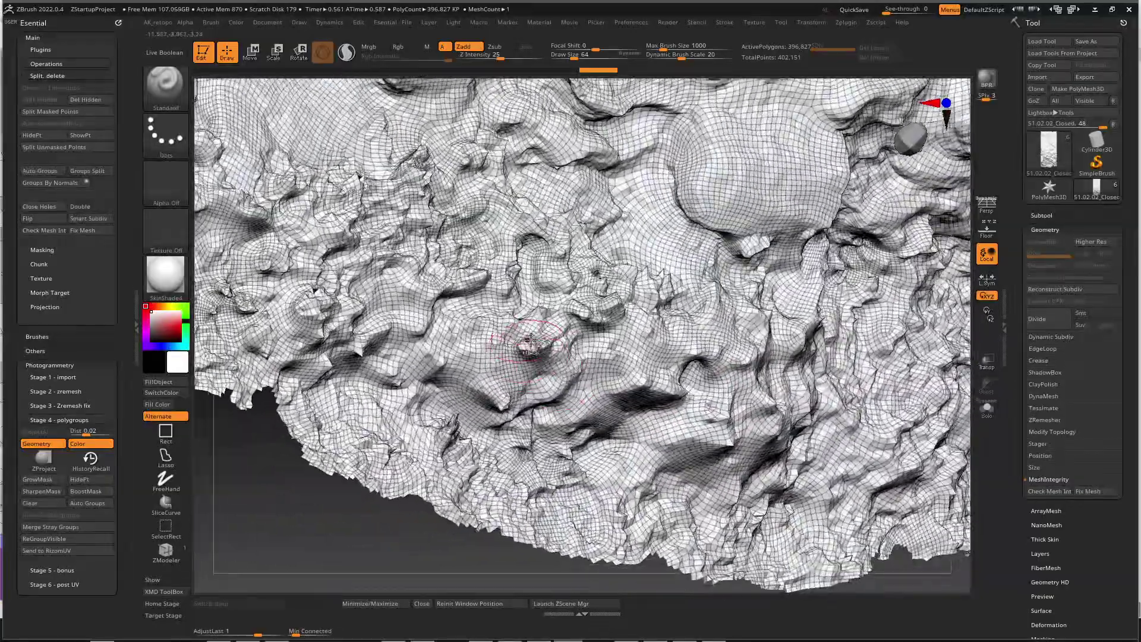
- Hide a small square patch around the faulty pit near the mesh edge and send the visible rest to RizomUV
{"action": "right_click_drag", "start_coordinate": [531, 340], "coordinate": [721, 394], "text": "ctrl"}
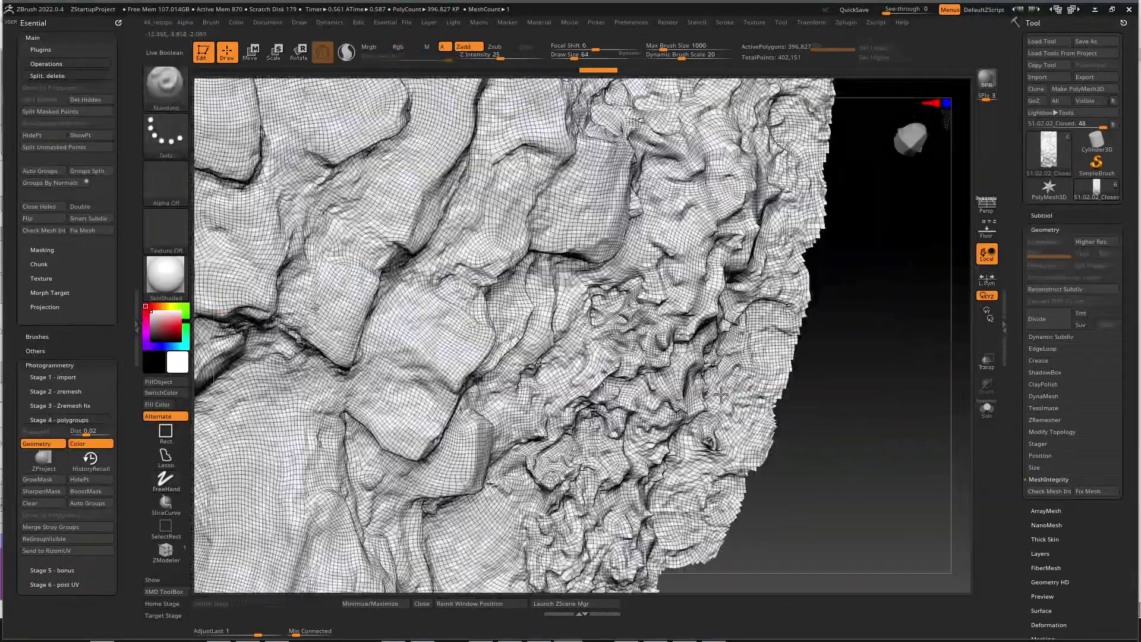
{"action": "key", "text": "ctrl+shift"}
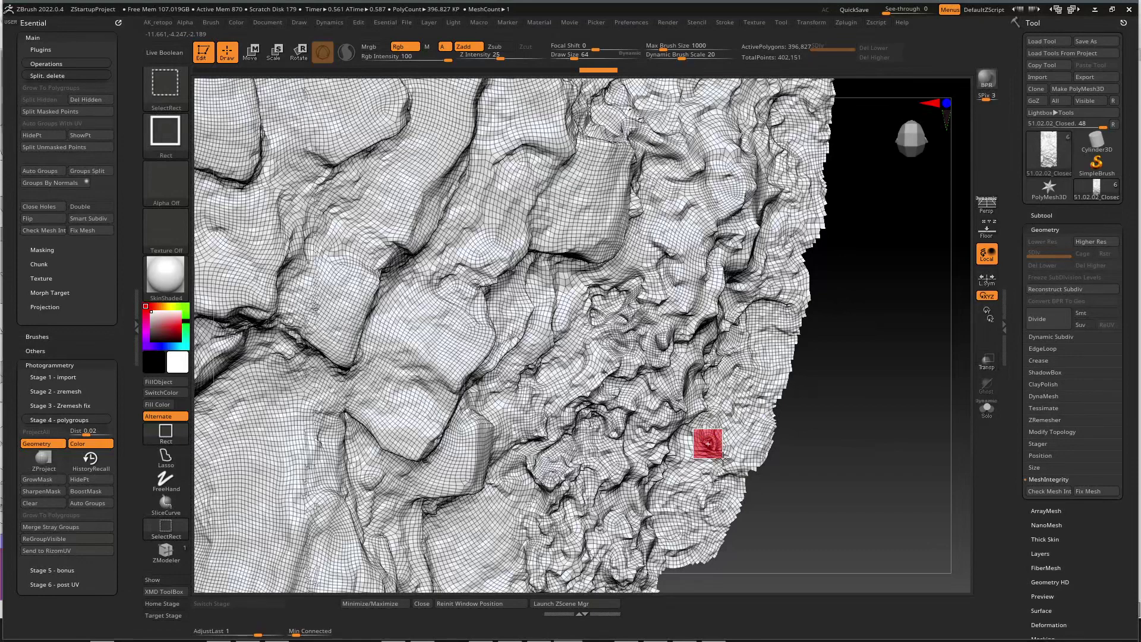
{"action": "left_click_drag", "start_coordinate": [725, 459], "coordinate": [726, 458], "text": "ctrl+alt+shift"}
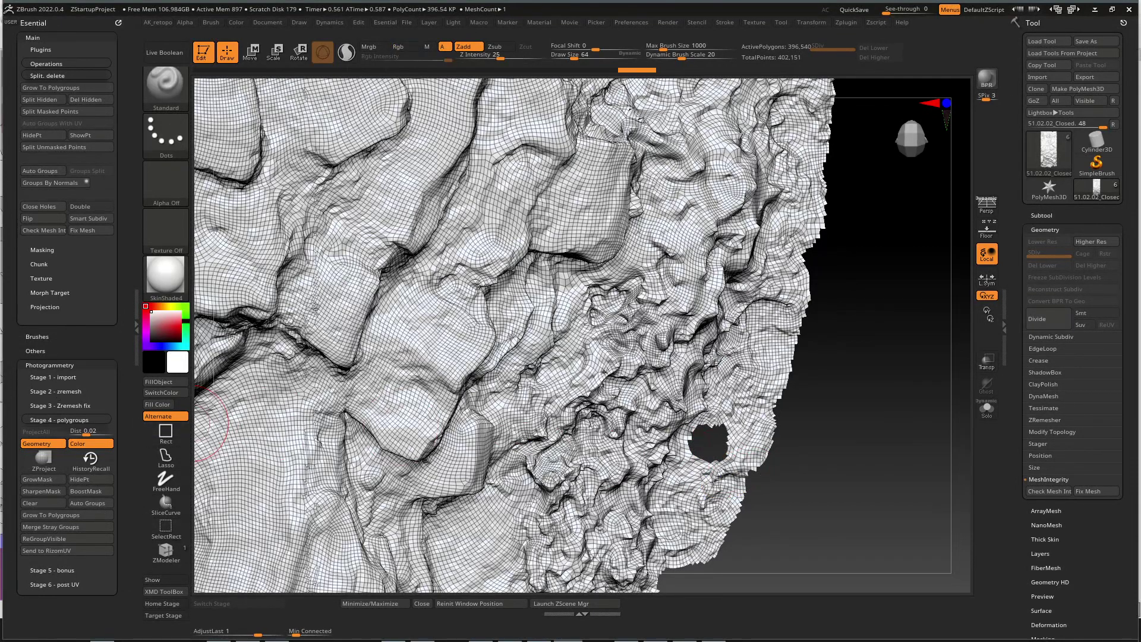
{"action": "left_click", "coordinate": [67, 551]}
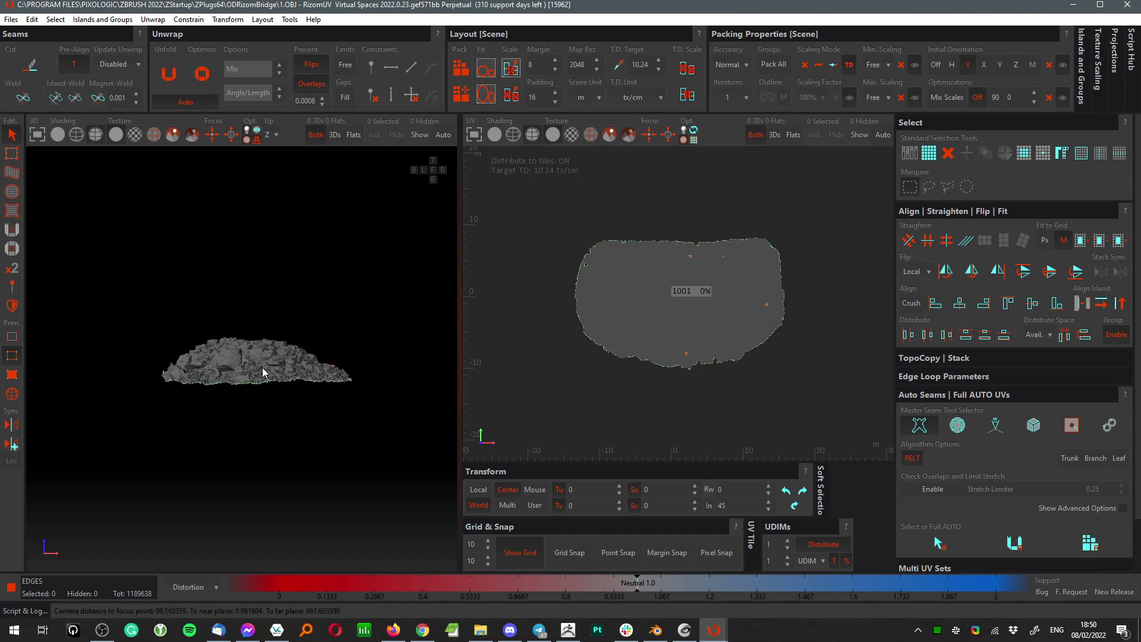
- Examine the hole left by the hidden patch in RizomUV's 3D view and switch back to ZBrush
{"action": "scroll", "coordinate": [262, 368], "scroll_direction": "up", "scroll_amount": 10}
{"action": "left_click_drag", "start_coordinate": [244, 448], "coordinate": [416, 372], "text": "alt"}
{"action": "scroll", "coordinate": [248, 317], "scroll_direction": "up", "scroll_amount": 10}
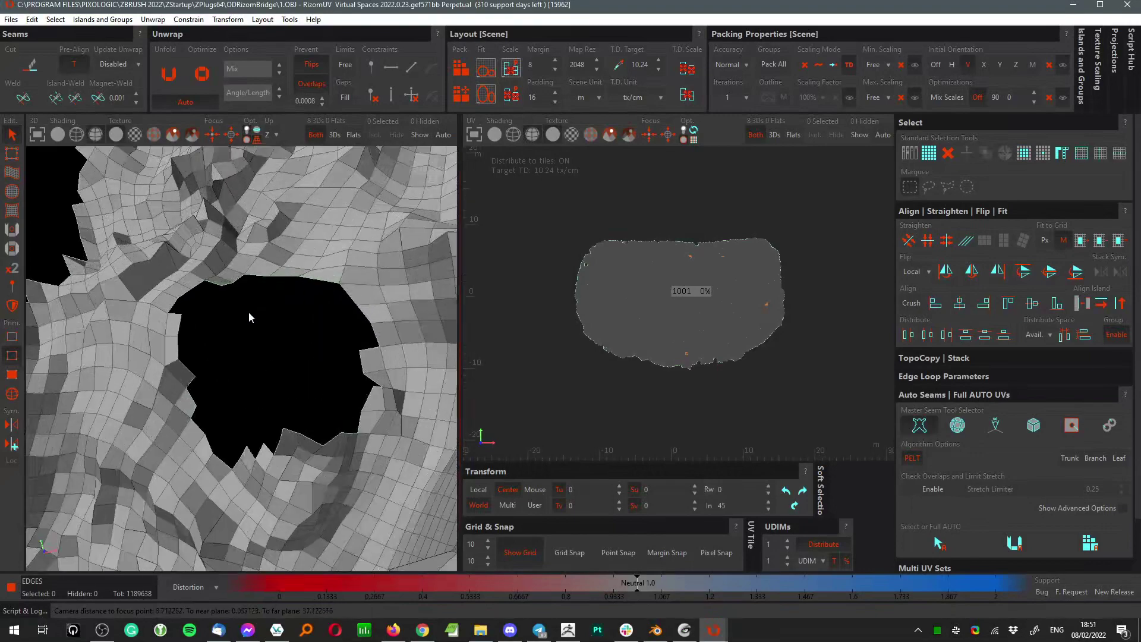
{"action": "left_click", "coordinate": [573, 633]}
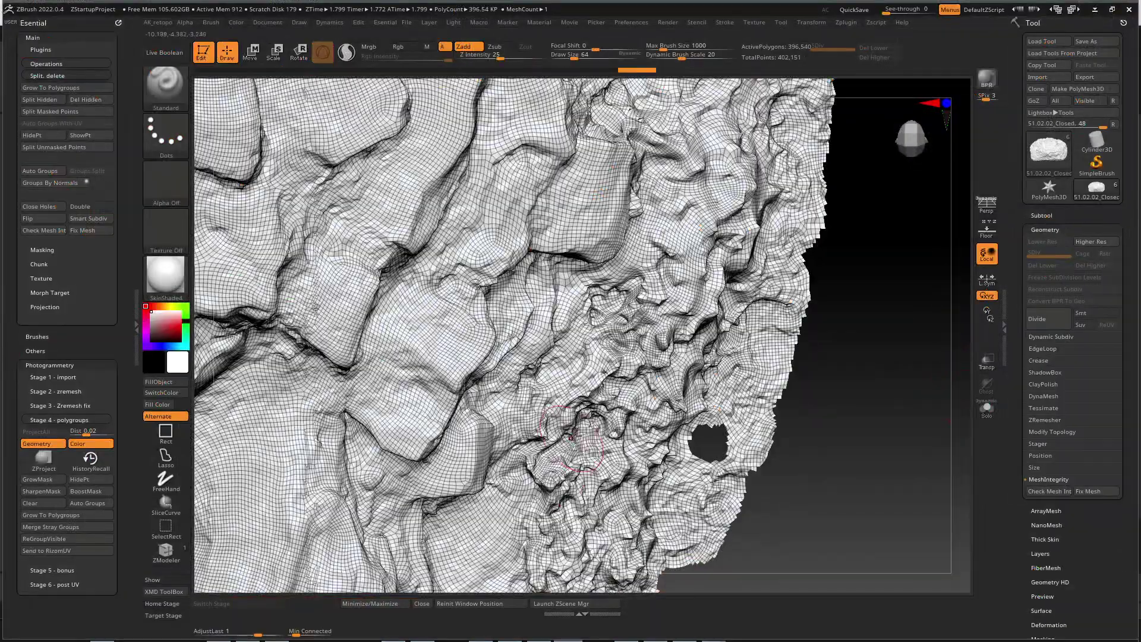
- Check the full rock mesh's integrity and inspect the spiralling polygons inside the faulty pit
{"action": "scroll", "coordinate": [606, 316], "scroll_direction": "up", "scroll_amount": 8}
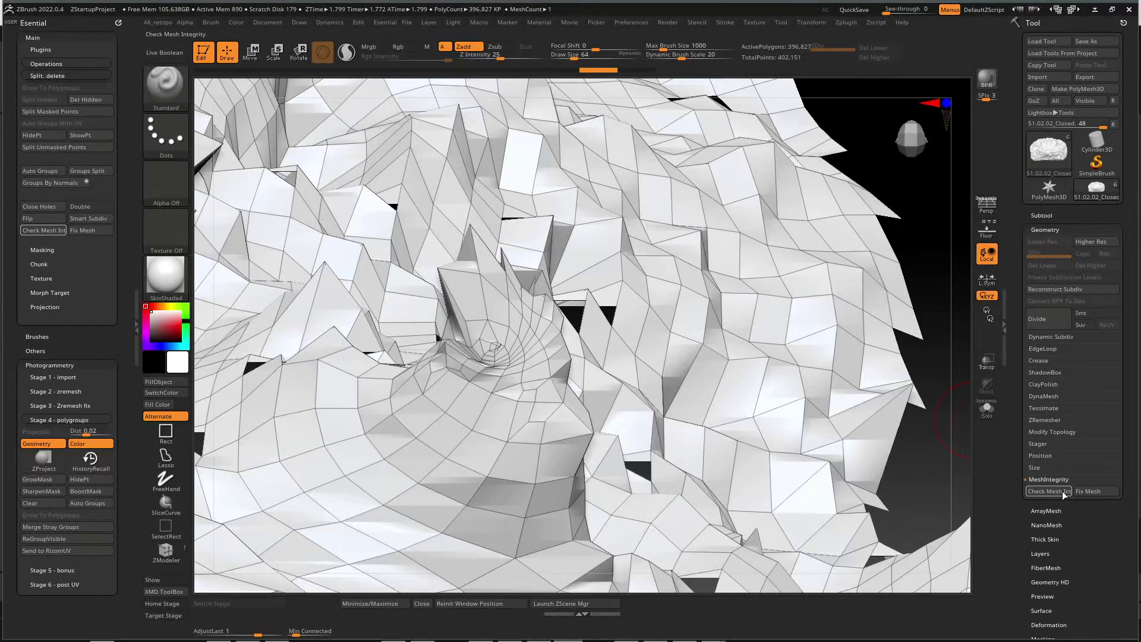
{"action": "left_click", "coordinate": [1049, 492]}
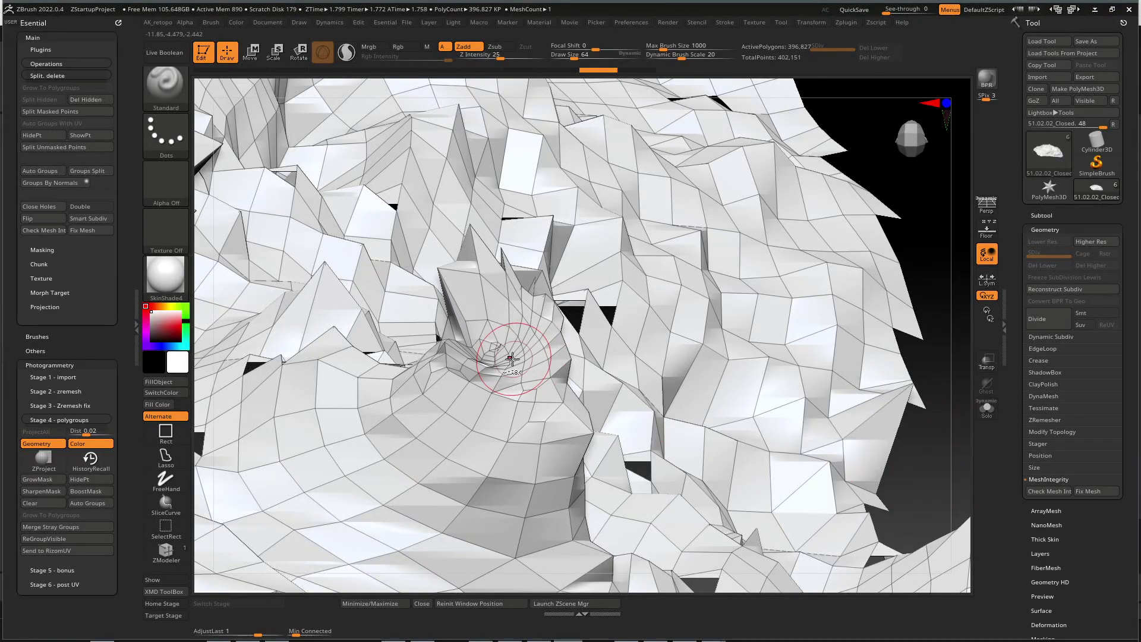
{"action": "scroll", "coordinate": [566, 377], "scroll_direction": "up", "scroll_amount": 5}
{"action": "right_click_drag", "start_coordinate": [432, 248], "coordinate": [447, 305]}
{"action": "left_click", "coordinate": [1056, 492]}
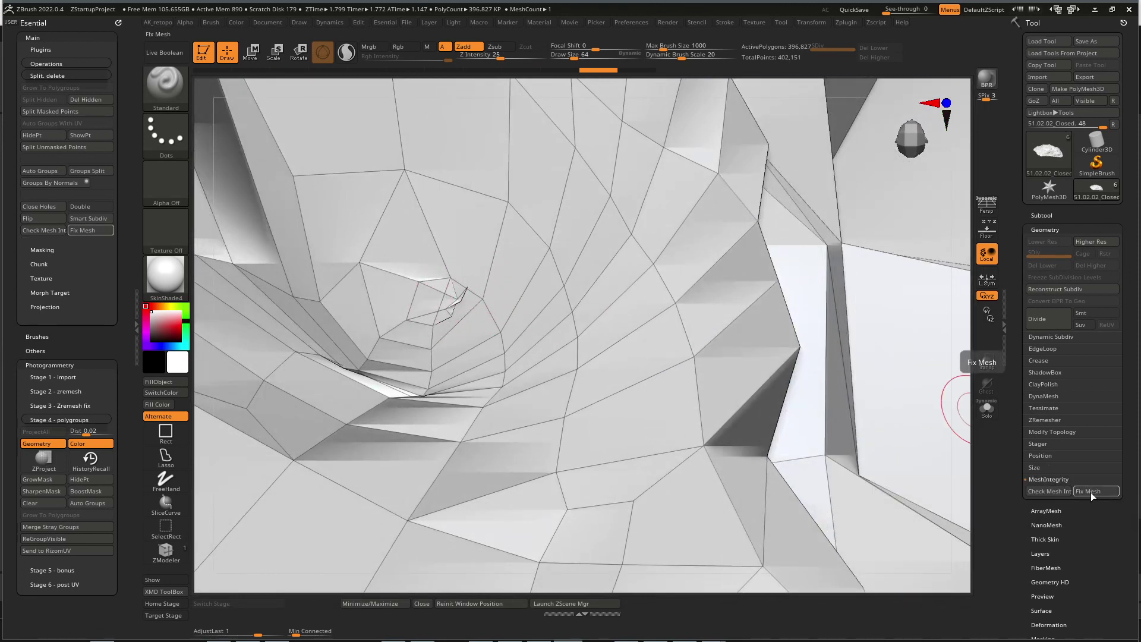
- Run Fix Mesh on the rock mesh and examine how it changes the polygons inside the pit
{"action": "left_click", "coordinate": [1090, 492]}
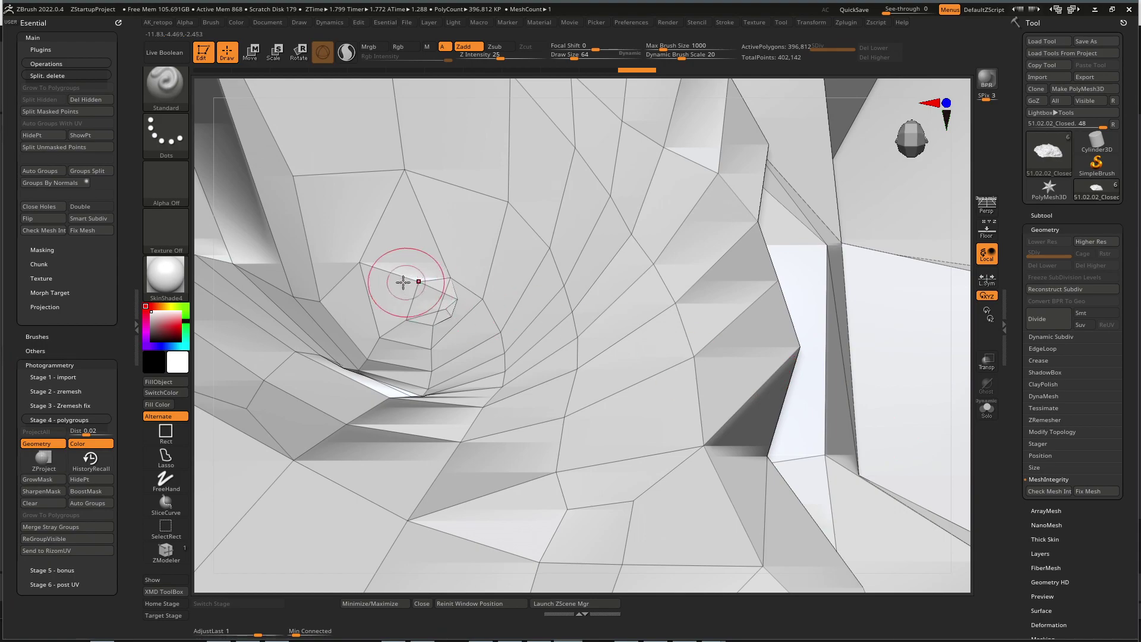
{"action": "right_click_drag", "start_coordinate": [489, 301], "coordinate": [445, 297]}
{"action": "mouse_move", "coordinate": [445, 297]}
{"action": "left_mouse_down", "text": "shift"}
{"action": "mouse_move", "coordinate": [400, 296]}
{"action": "mouse_move", "coordinate": [423, 282]}
{"action": "left_mouse_up", "text": "shift"}
{"action": "mouse_move", "coordinate": [447, 289]}
{"action": "right_mouse_down"}
{"action": "mouse_move", "coordinate": [469, 314]}
{"action": "mouse_move", "coordinate": [604, 326]}
{"action": "mouse_move", "coordinate": [547, 284]}
{"action": "mouse_move", "coordinate": [567, 301]}
{"action": "right_mouse_up"}
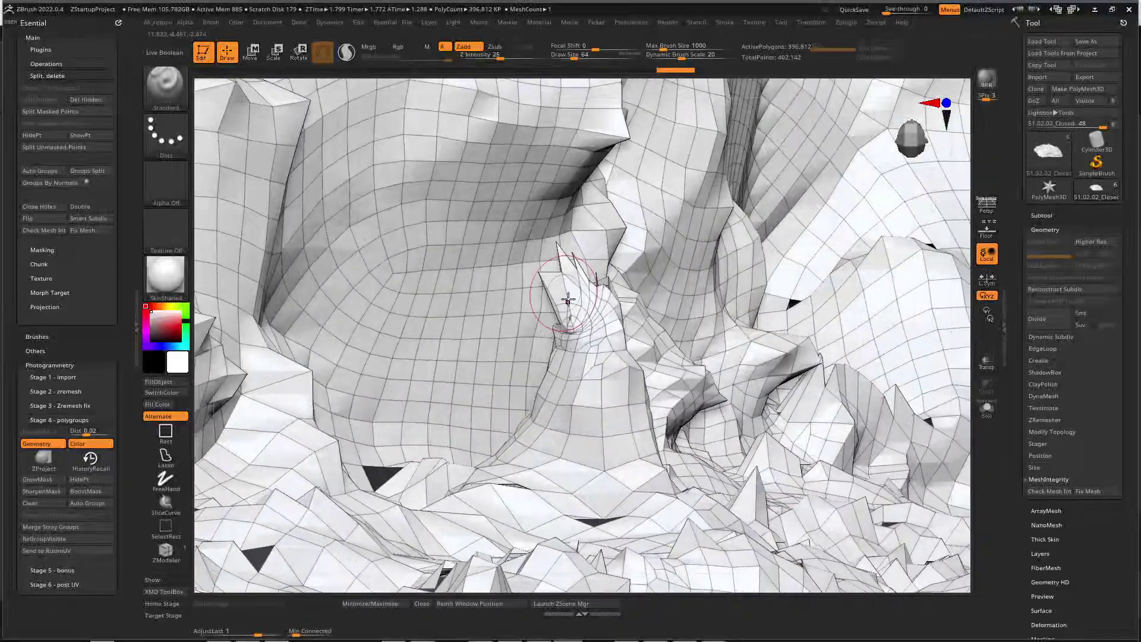
- Mask the distorted polygons of the pit, isolate and invert the visibility, and delete them from the rock mesh
{"action": "left_click_drag", "start_coordinate": [567, 301], "coordinate": [611, 344], "text": "ctrl"}
{"action": "mouse_move", "coordinate": [611, 345]}
{"action": "right_mouse_down"}
{"action": "mouse_move", "coordinate": [564, 372]}
{"action": "mouse_move", "coordinate": [586, 303]}
{"action": "mouse_move", "coordinate": [606, 295]}
{"action": "right_mouse_up"}
{"action": "left_click_drag", "start_coordinate": [618, 292], "coordinate": [588, 264], "text": "ctrl"}
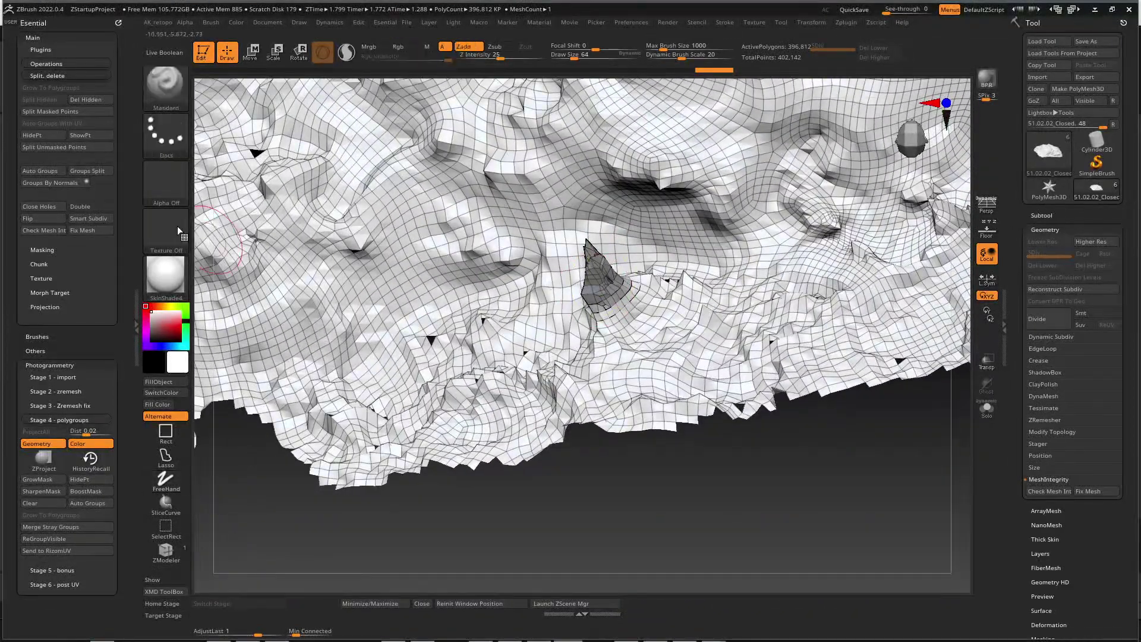
{"action": "left_click", "coordinate": [43, 135]}
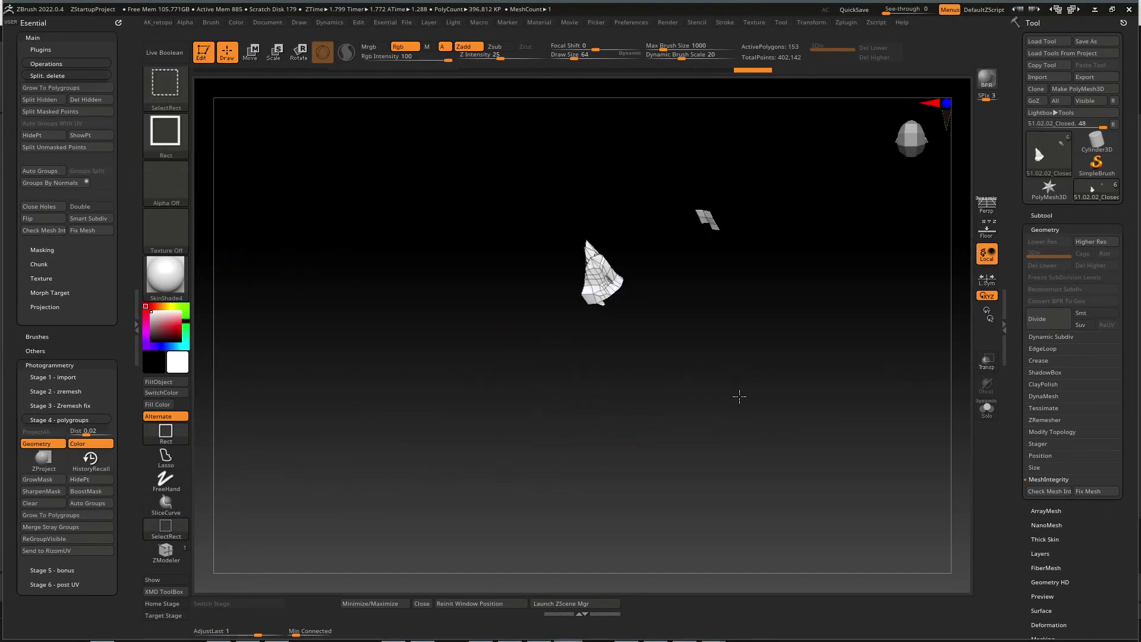
{"action": "left_click", "coordinate": [739, 395], "text": "ctrl+shift"}
{"action": "mouse_move", "coordinate": [625, 408]}
{"action": "right_mouse_down"}
{"action": "mouse_move", "coordinate": [659, 367]}
{"action": "mouse_move", "coordinate": [621, 402]}
{"action": "right_mouse_up"}
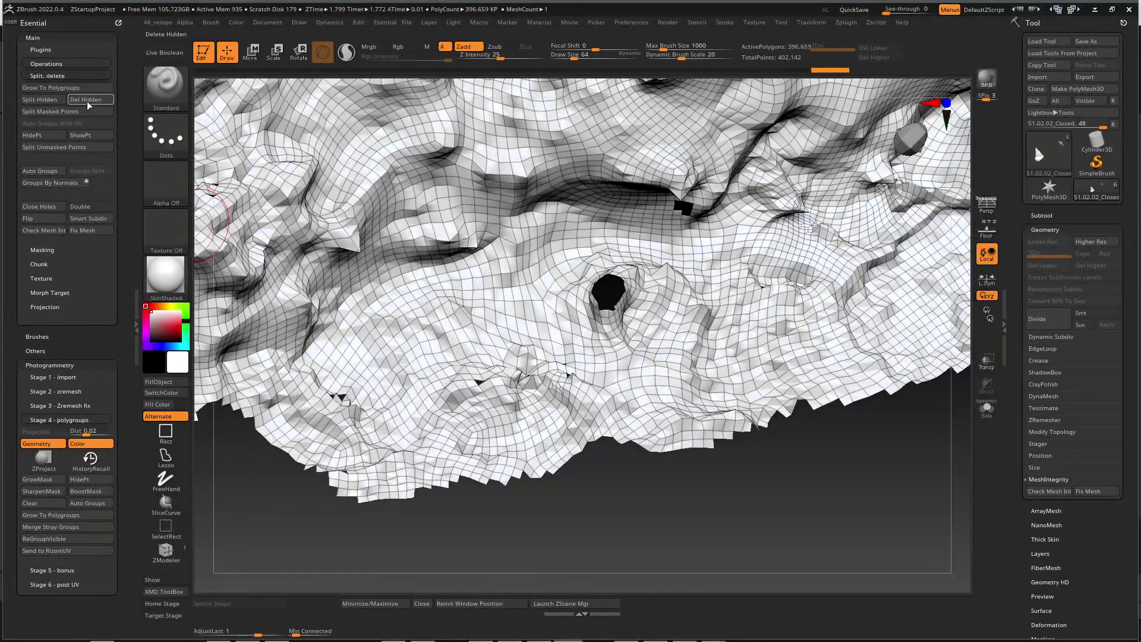
{"action": "left_click", "coordinate": [88, 103]}
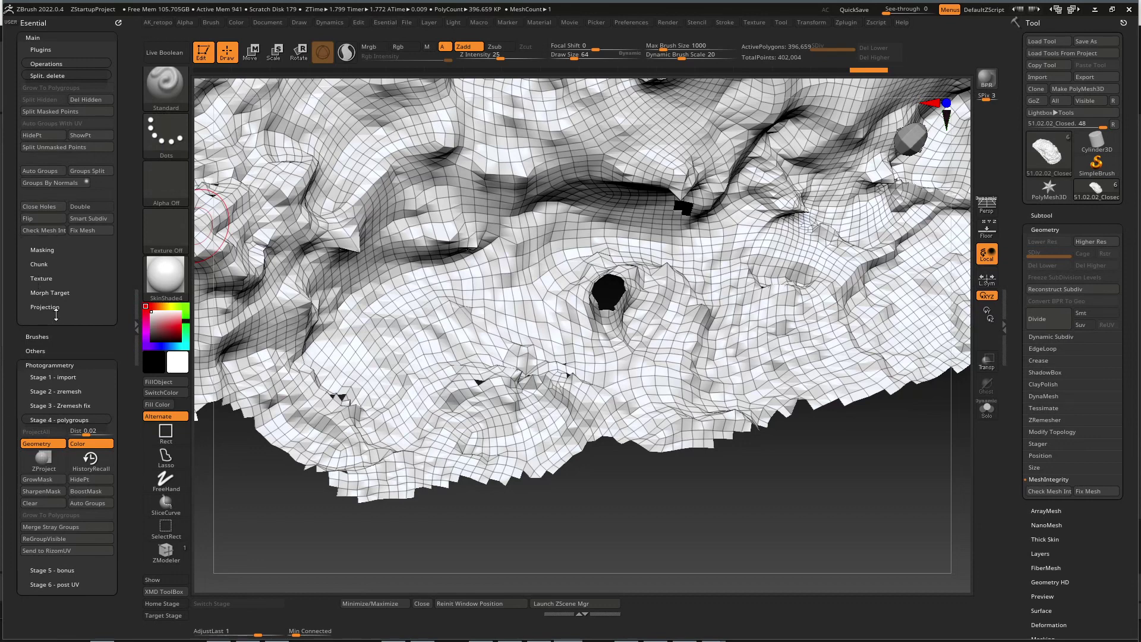
- Close the holes in the rock mesh and examine the filled areas and overall surface
{"action": "left_click", "coordinate": [49, 392]}
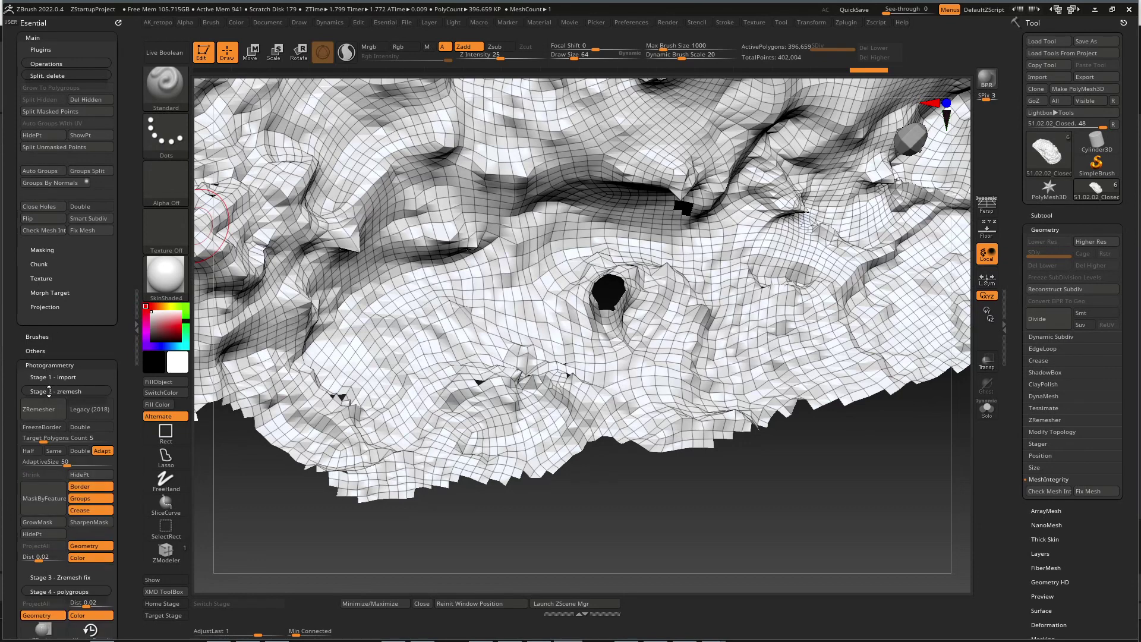
{"action": "left_click", "coordinate": [49, 391]}
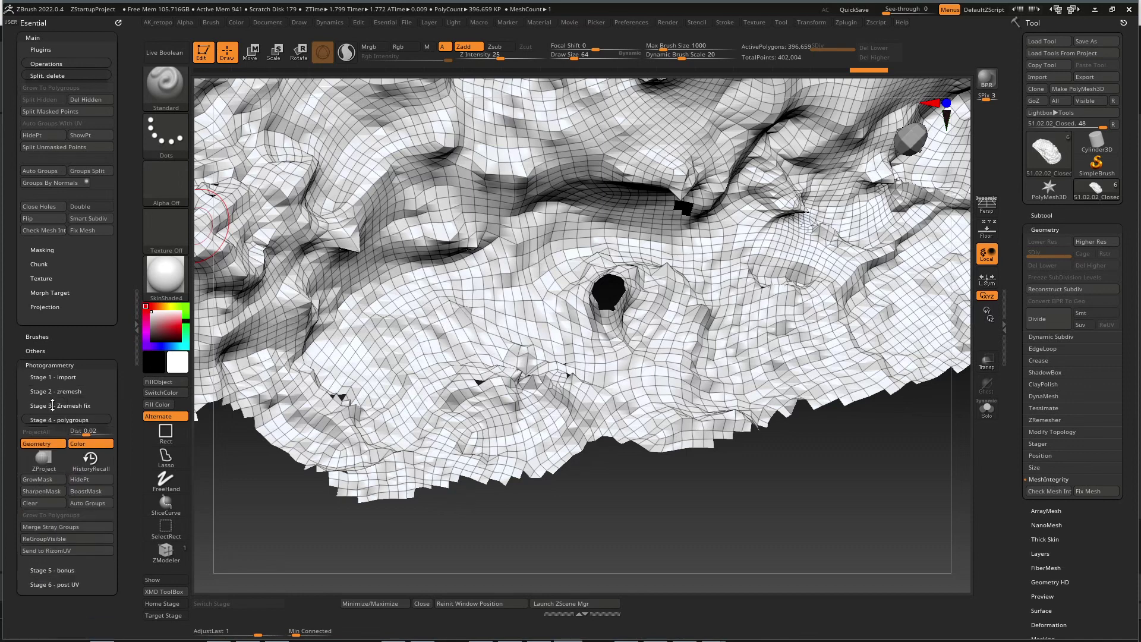
{"action": "left_click", "coordinate": [53, 405]}
{"action": "left_click_drag", "start_coordinate": [53, 405], "coordinate": [63, 352]}
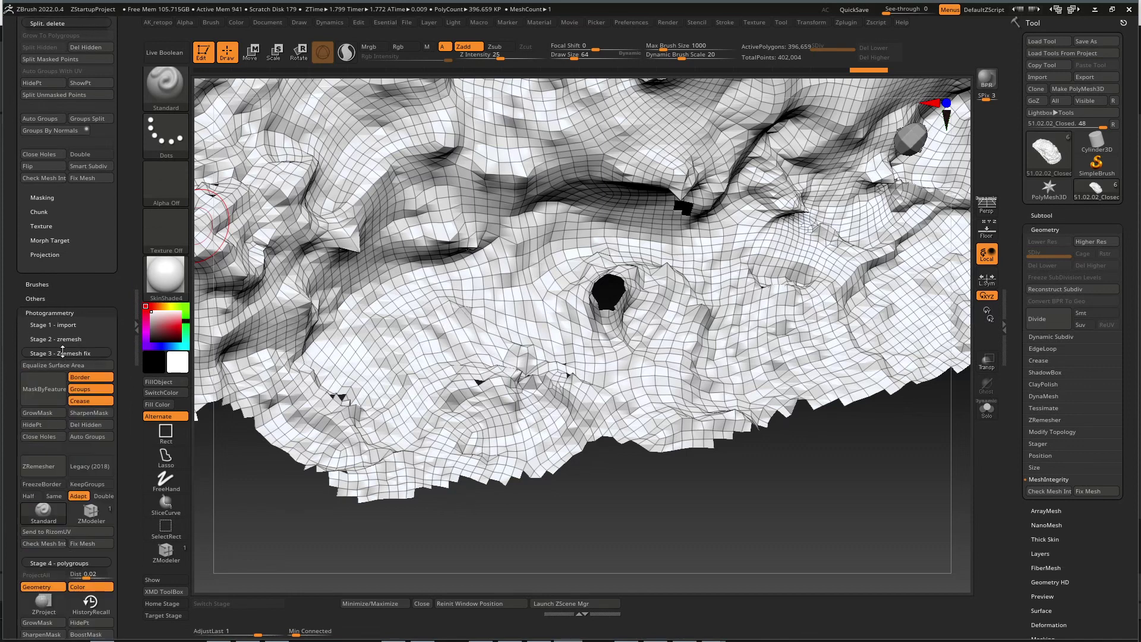
{"action": "left_click", "coordinate": [42, 435]}
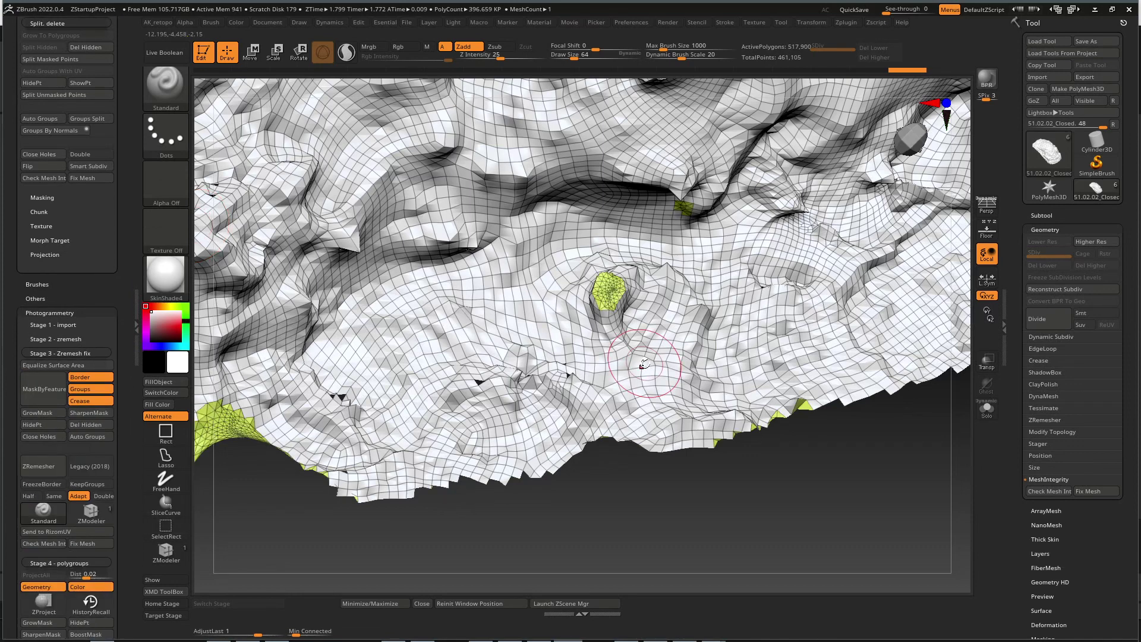
{"action": "mouse_move", "coordinate": [632, 338]}
{"action": "right_mouse_down"}
{"action": "mouse_move", "coordinate": [669, 299]}
{"action": "mouse_move", "coordinate": [578, 280]}
{"action": "mouse_move", "coordinate": [654, 238]}
{"action": "mouse_move", "coordinate": [544, 380]}
{"action": "mouse_move", "coordinate": [521, 451]}
{"action": "mouse_move", "coordinate": [483, 259]}
{"action": "mouse_move", "coordinate": [459, 326]}
{"action": "mouse_move", "coordinate": [701, 491]}
{"action": "mouse_move", "coordinate": [625, 506]}
{"action": "mouse_move", "coordinate": [596, 470]}
{"action": "right_mouse_up"}
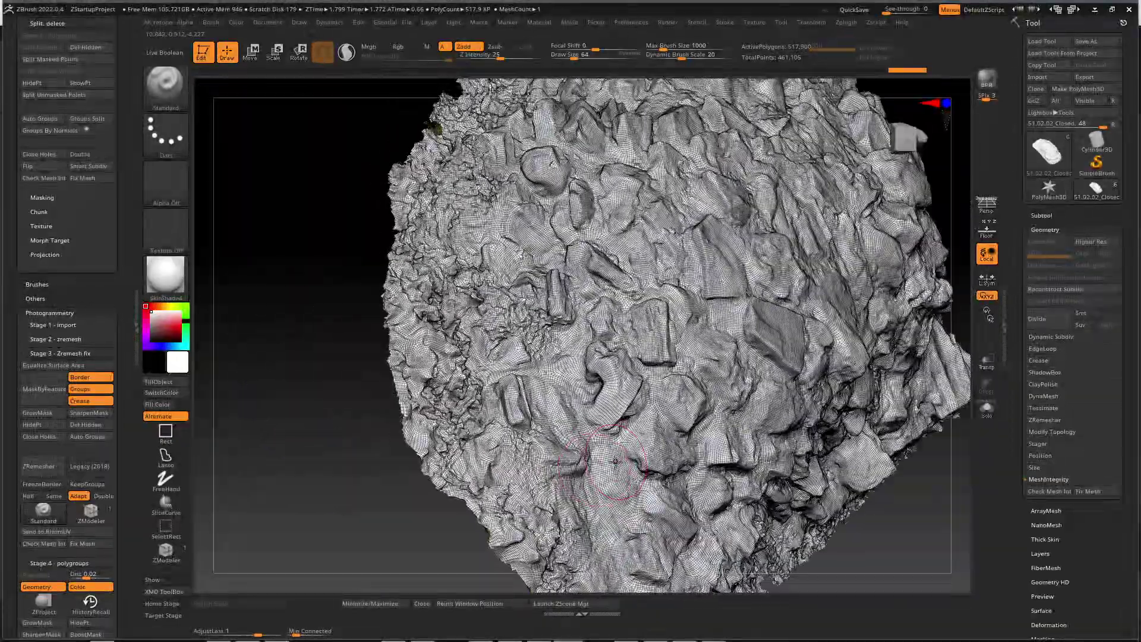
{"action": "right_click_drag", "start_coordinate": [601, 424], "coordinate": [736, 351]}
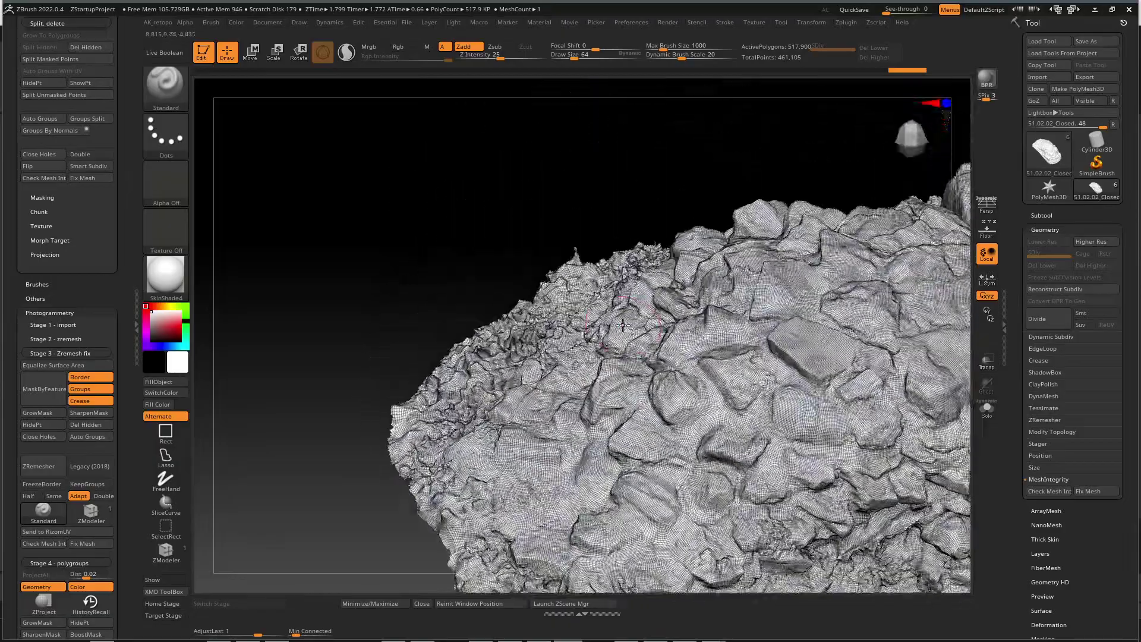